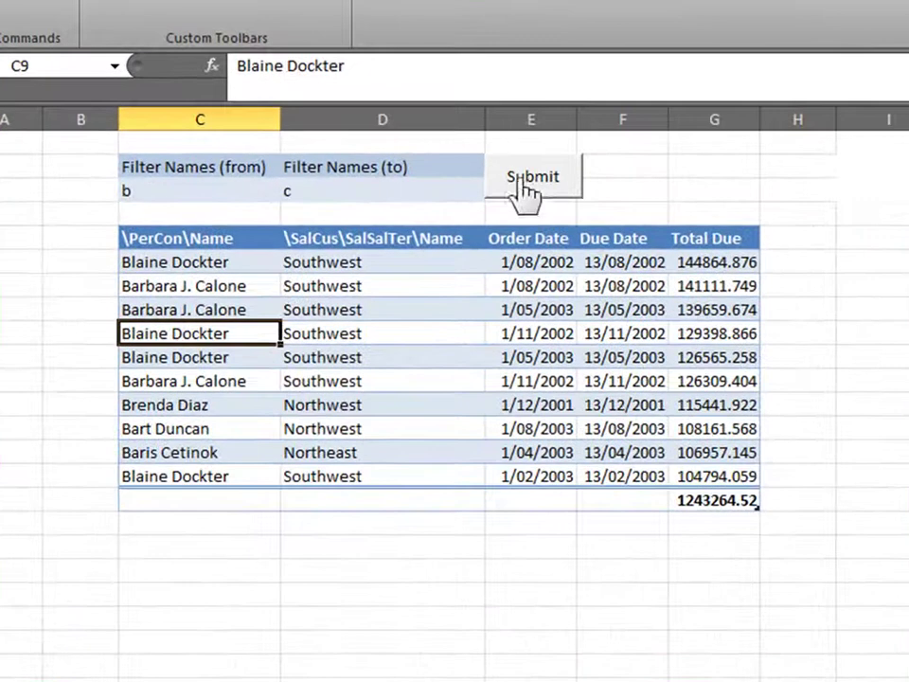
Refresh the Submit workbook's sales-order table, then switch to nobutton.xlsx.
click(528, 197)
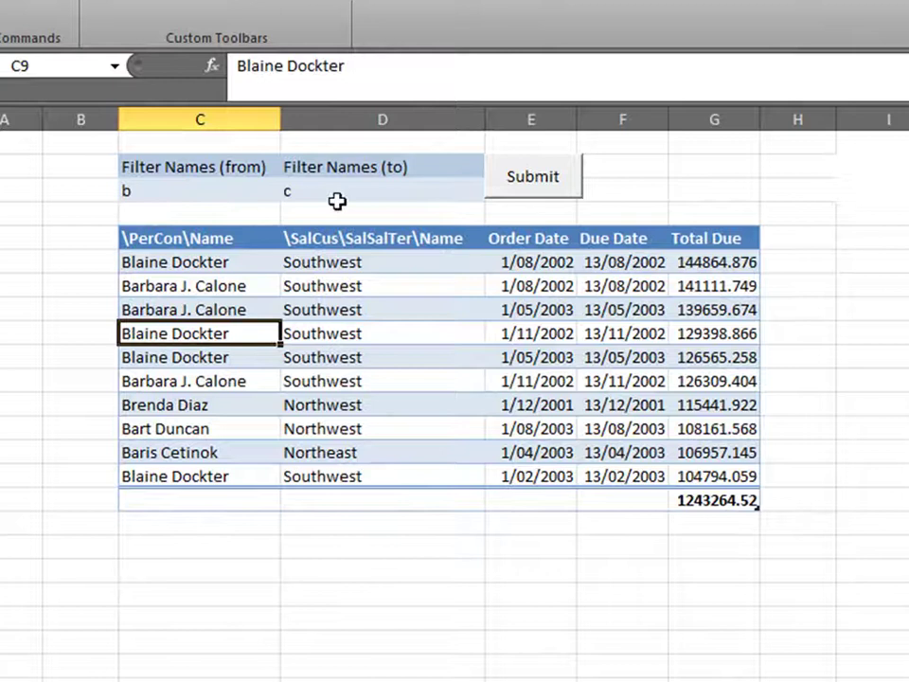
click(407, 662)
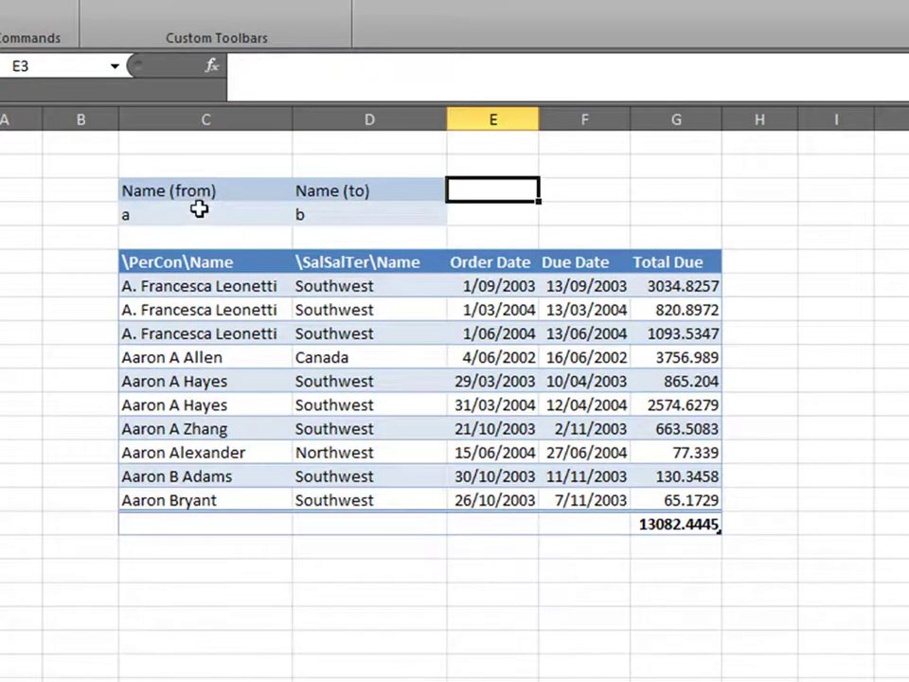
click(199, 211)
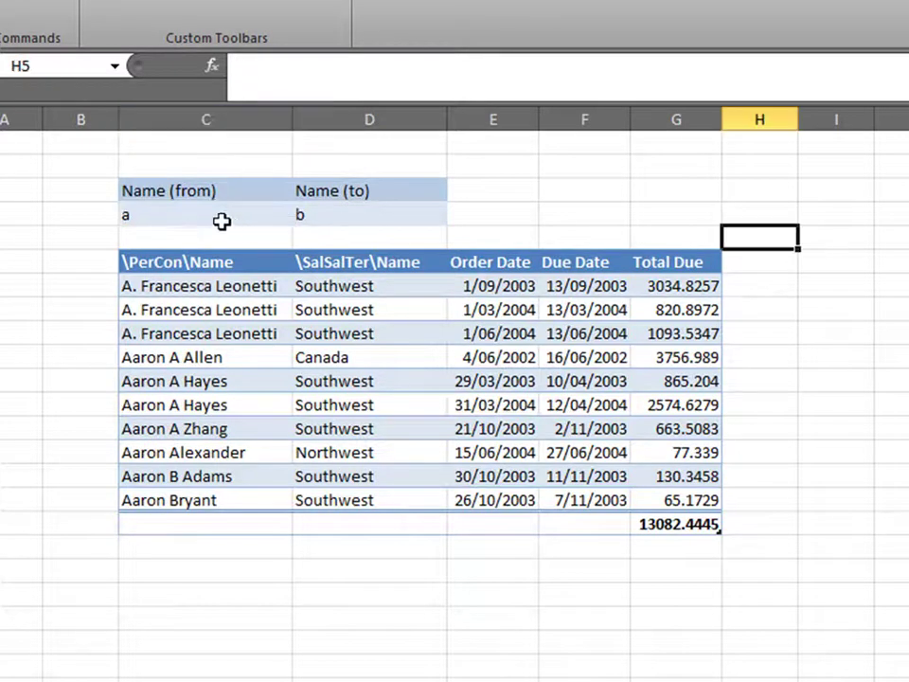
Enter c in C4 and d in D4 to auto-refresh the table, then return to the Submit workbook.
click(221, 220)
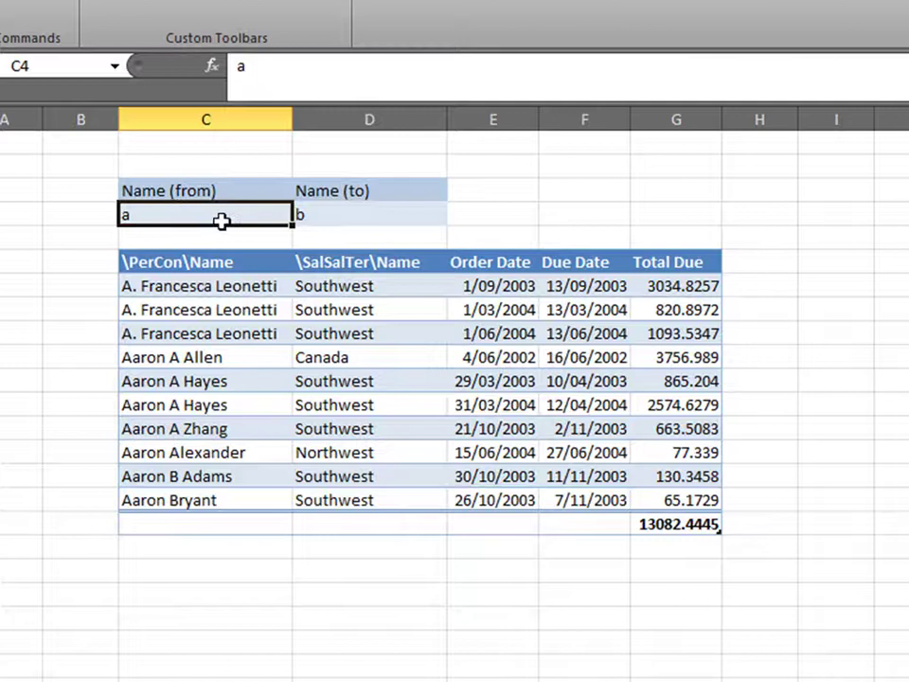
text(c)
click(329, 216)
text(d)
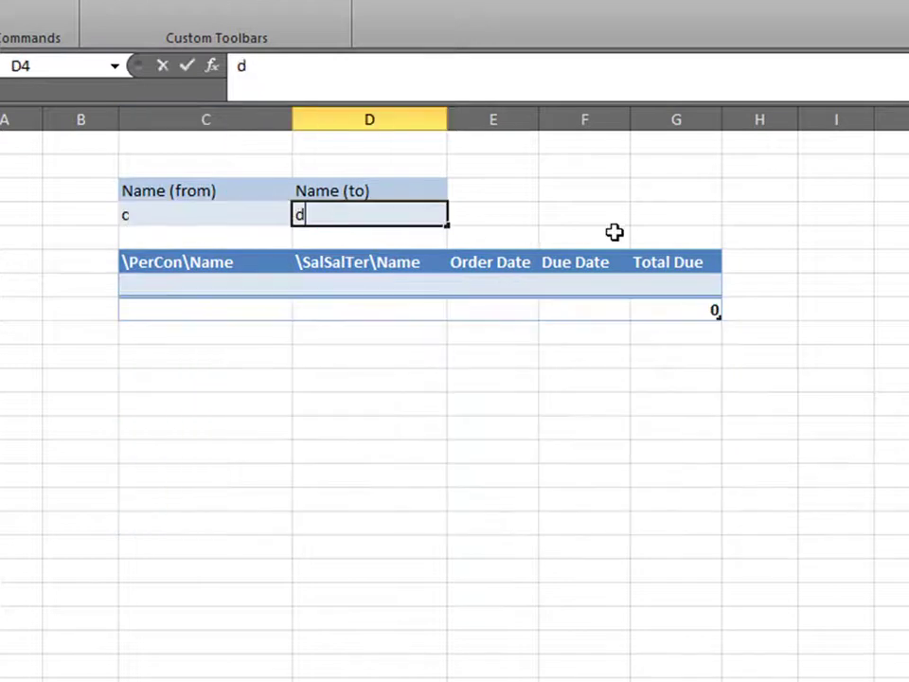
click(583, 197)
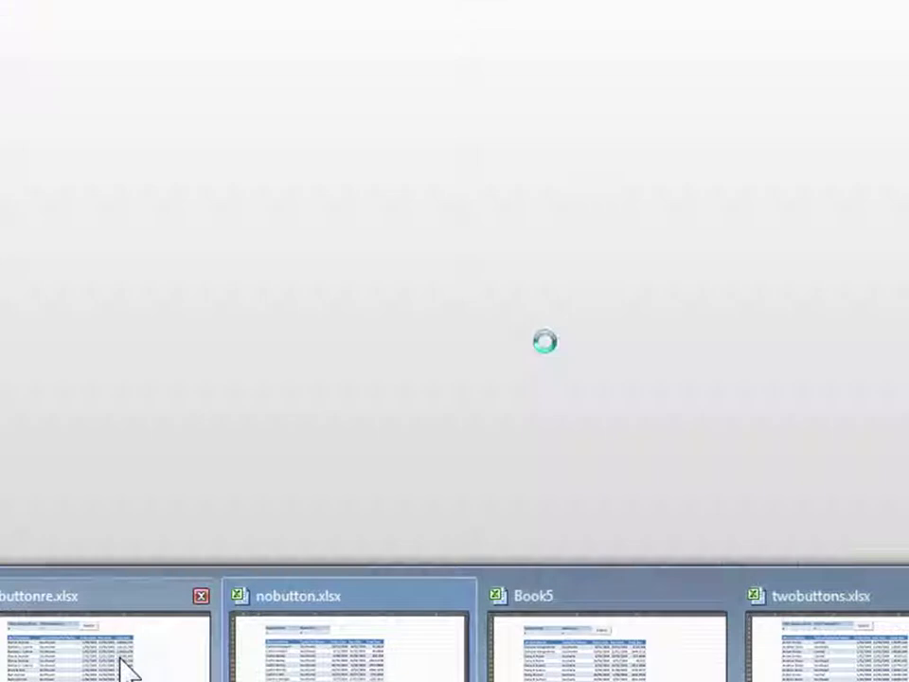
click(122, 665)
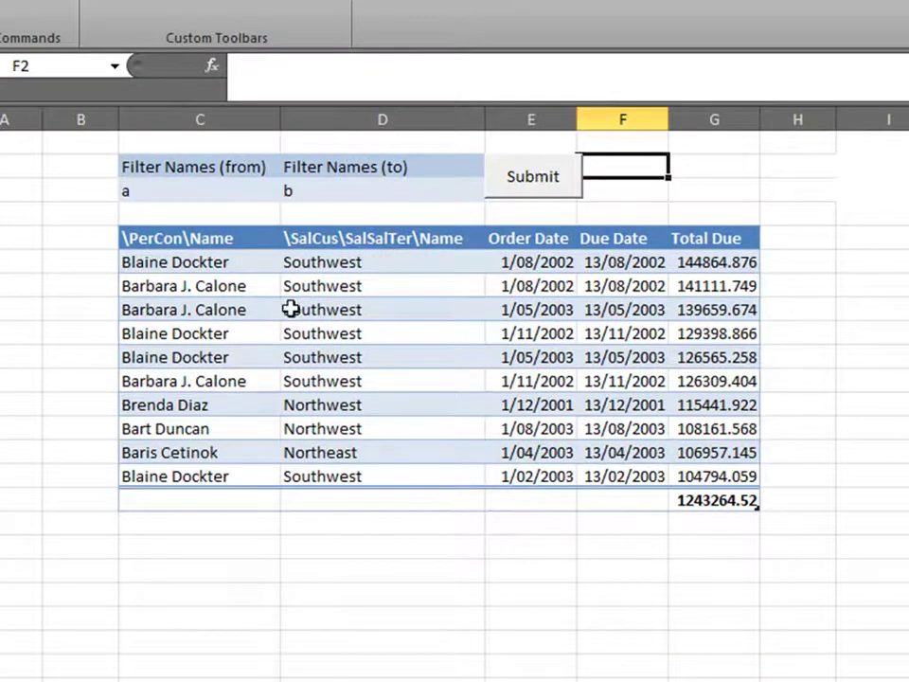
Submit the a-to-b name range so the table lists orders totalling 1320707.52.
click(219, 197)
click(637, 183)
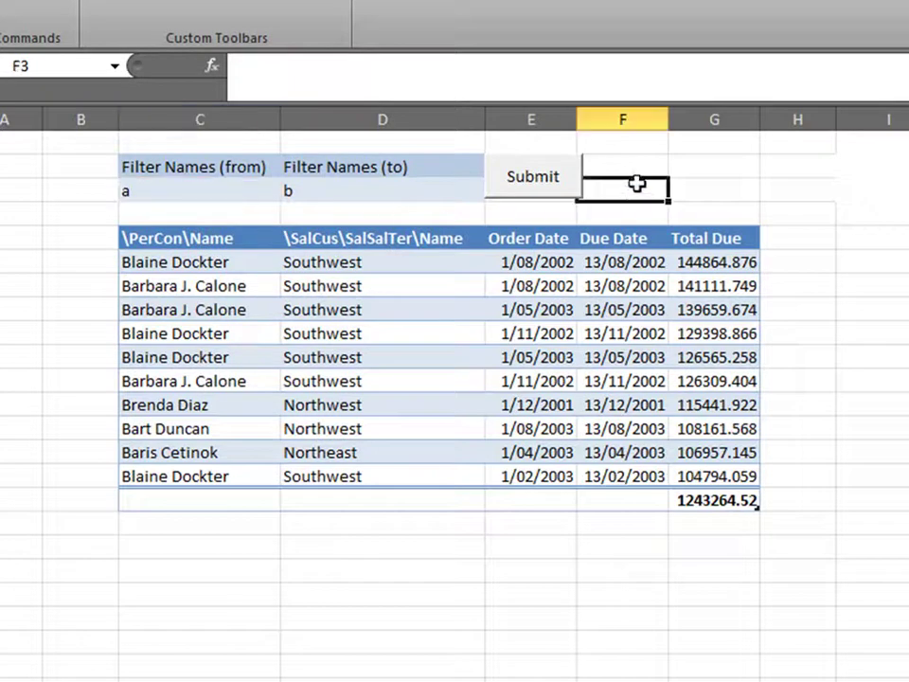
click(536, 181)
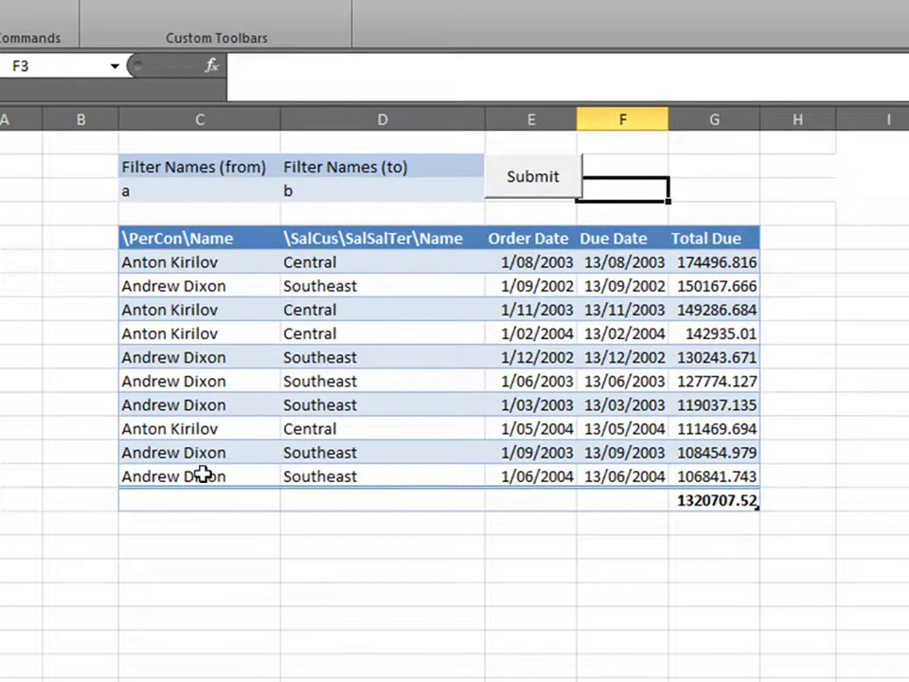
click(100, 388)
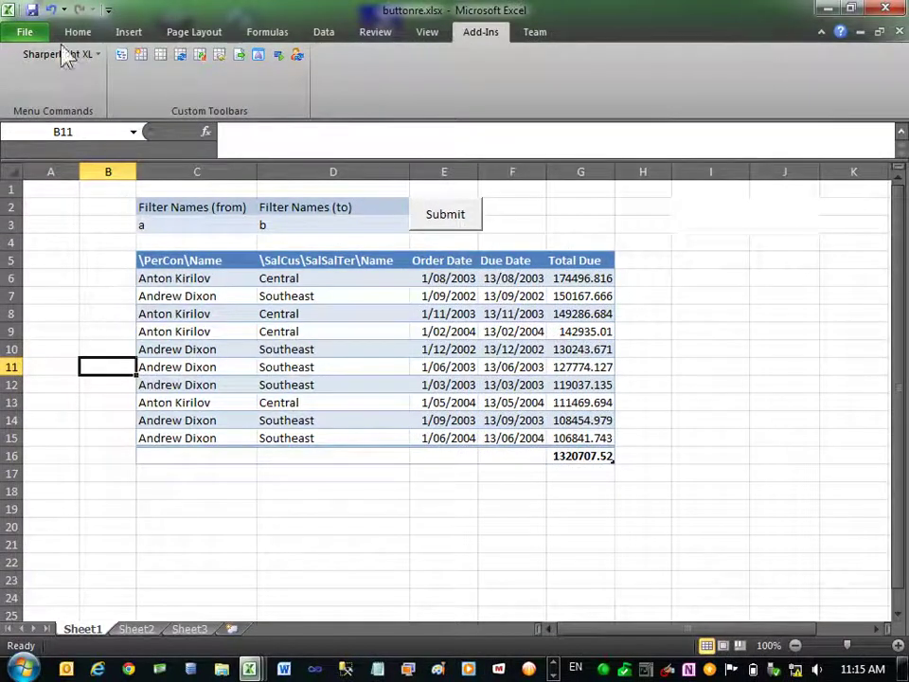
Create a new blank workbook and select cell C5.
click(28, 34)
click(45, 235)
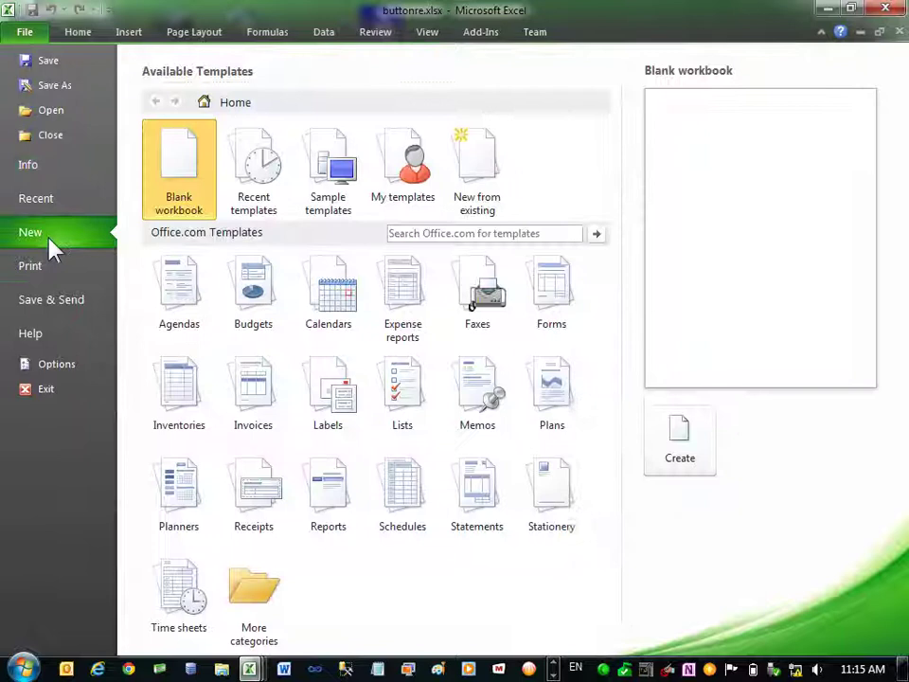
double_click(201, 184)
click(170, 265)
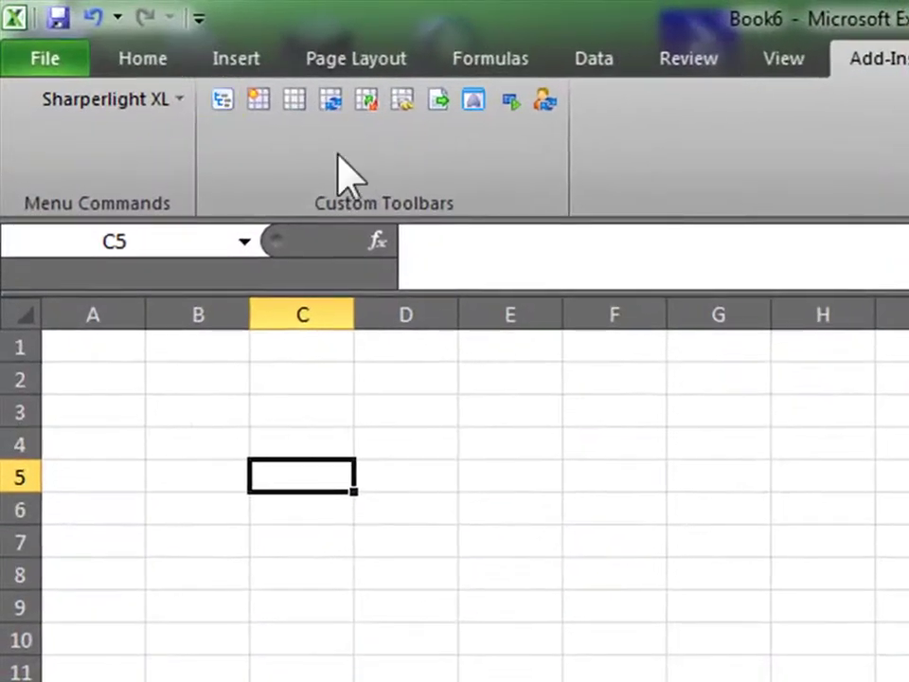
Start a new Sharperlight query for Book6 in Query Manager.
click(221, 100)
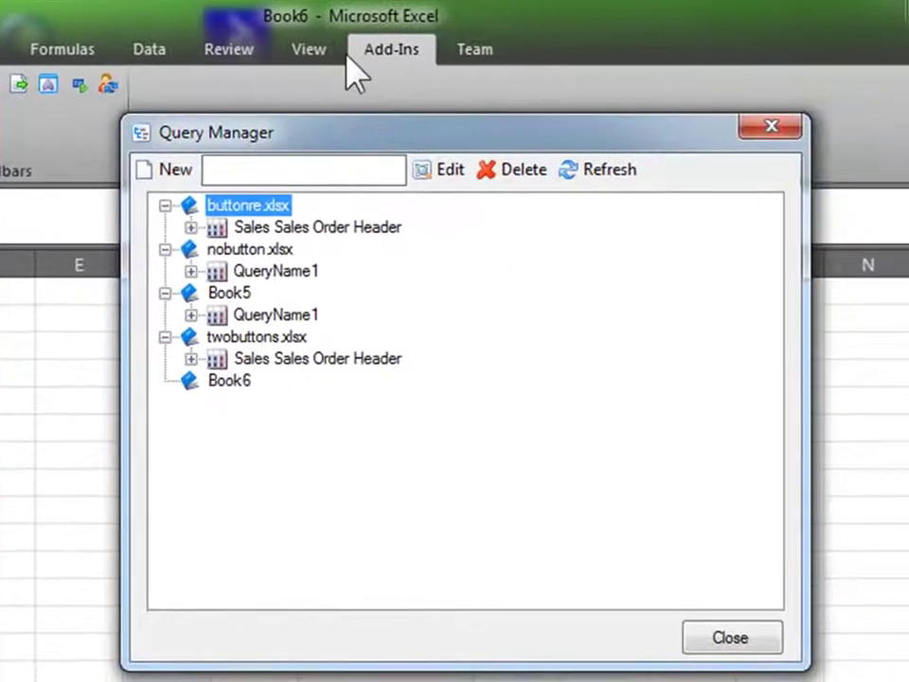
click(227, 383)
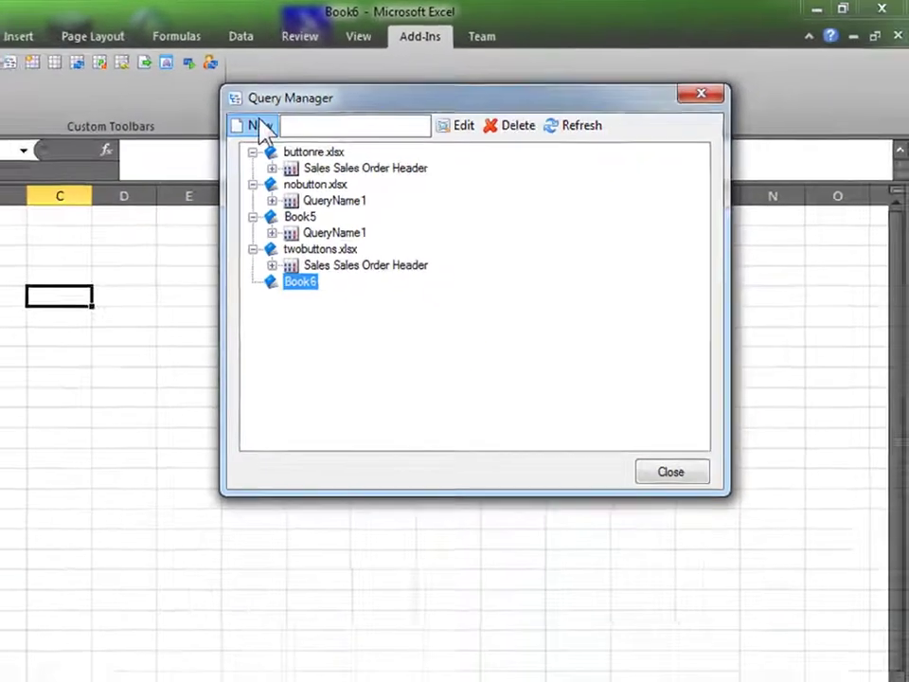
click(259, 125)
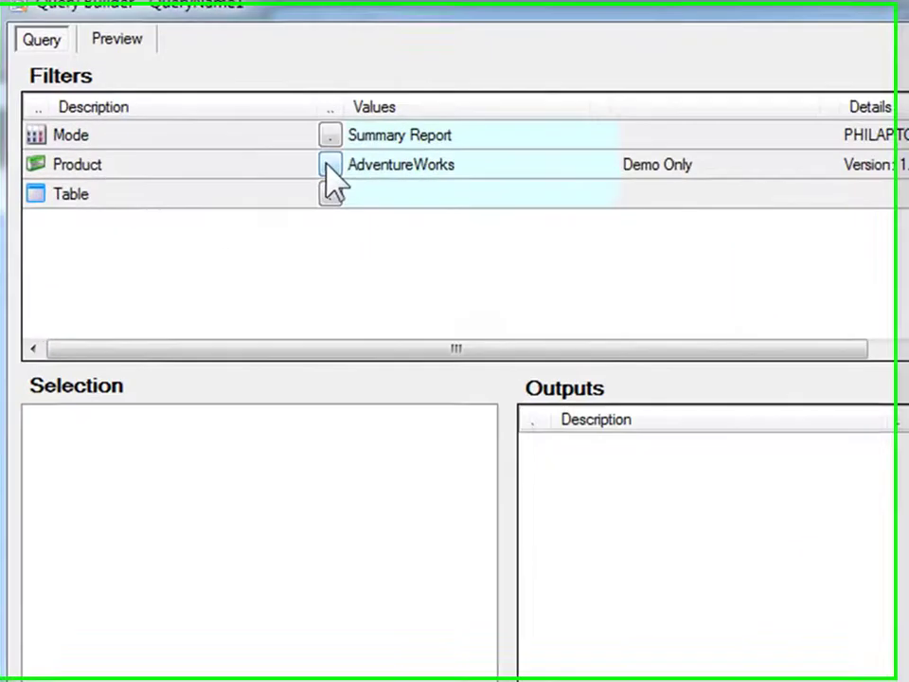
Base the query on Sales Sales Order Header and add PerCon Name as an output.
click(330, 193)
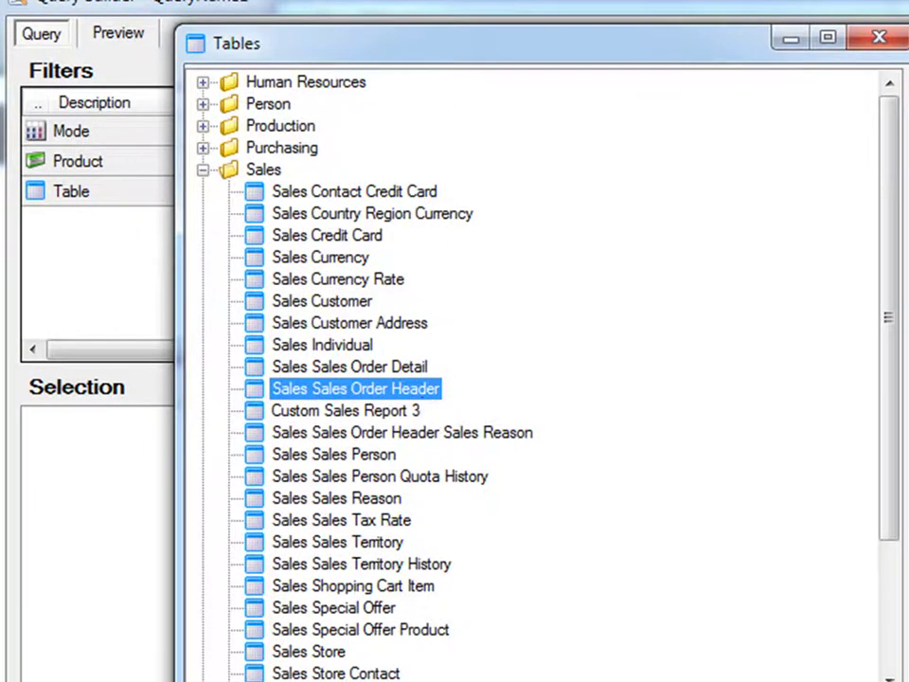
key(Return)
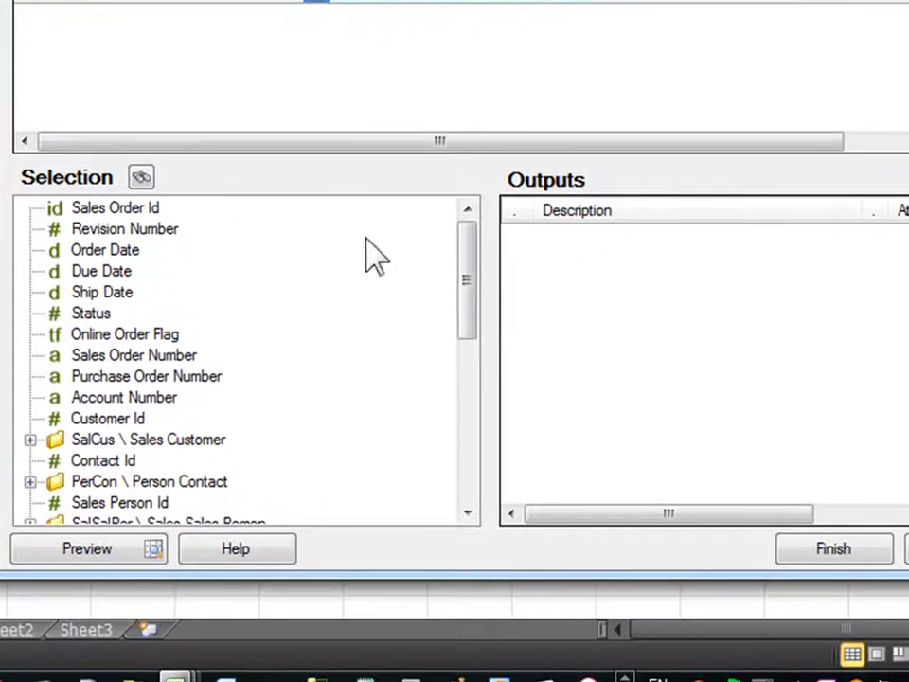
drag(480, 290, 481, 357)
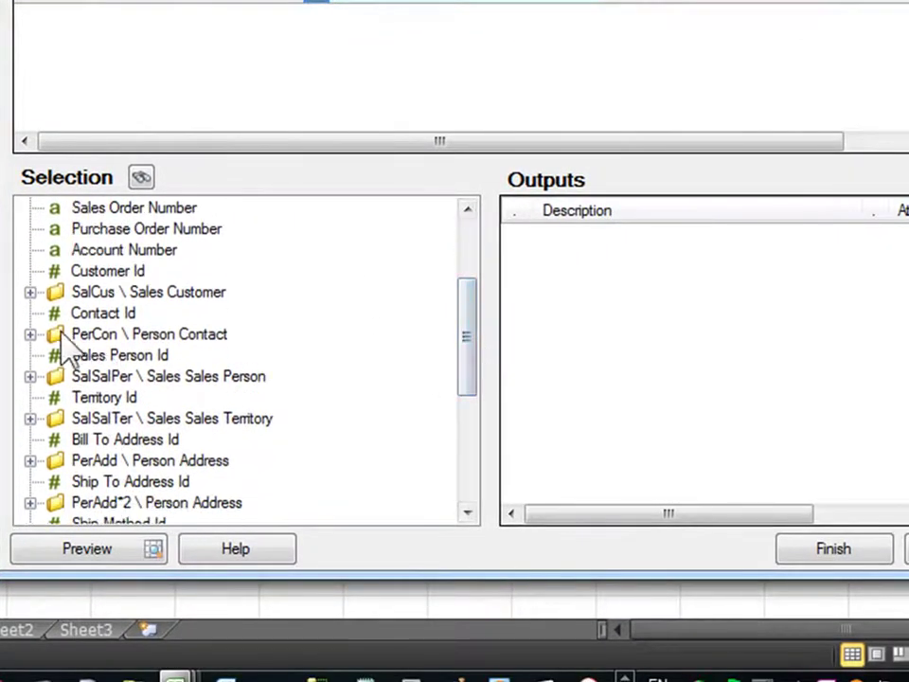
click(30, 334)
click(55, 375)
scroll(132, 366, down, 1)
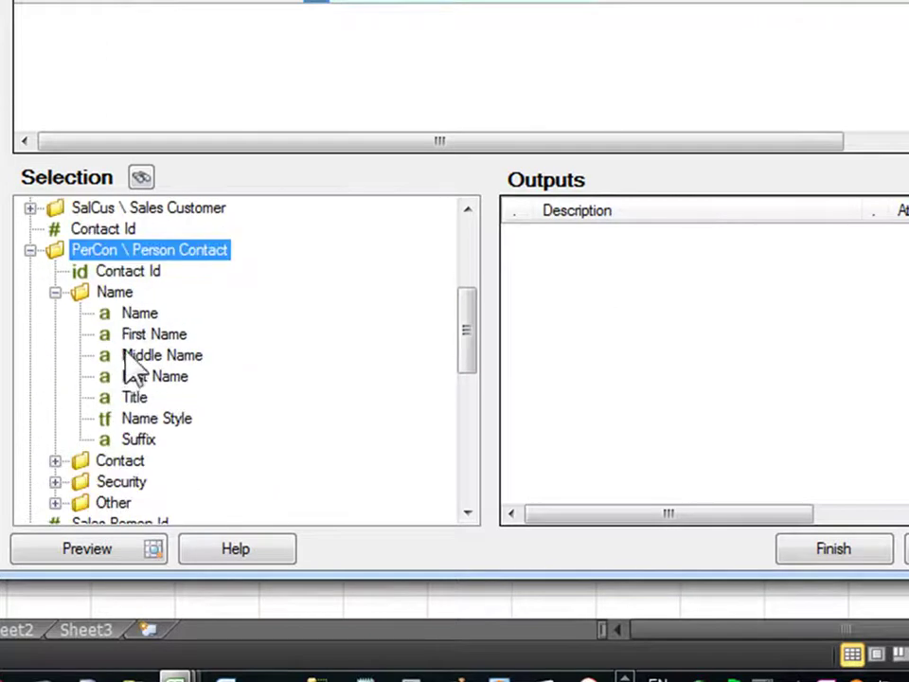
drag(138, 314, 526, 250)
scroll(158, 392, down, 3)
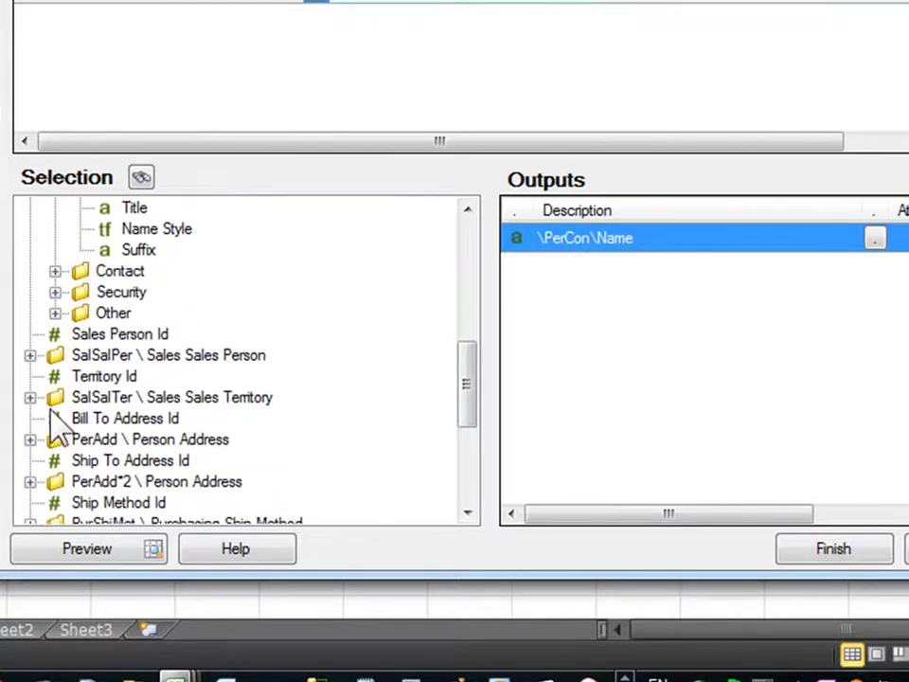
Add SalSalTer Name, Order Date, Due Date and Total Due to the outputs.
click(30, 396)
drag(114, 377, 568, 265)
scroll(244, 361, down, 5)
scroll(53, 383, up, 1)
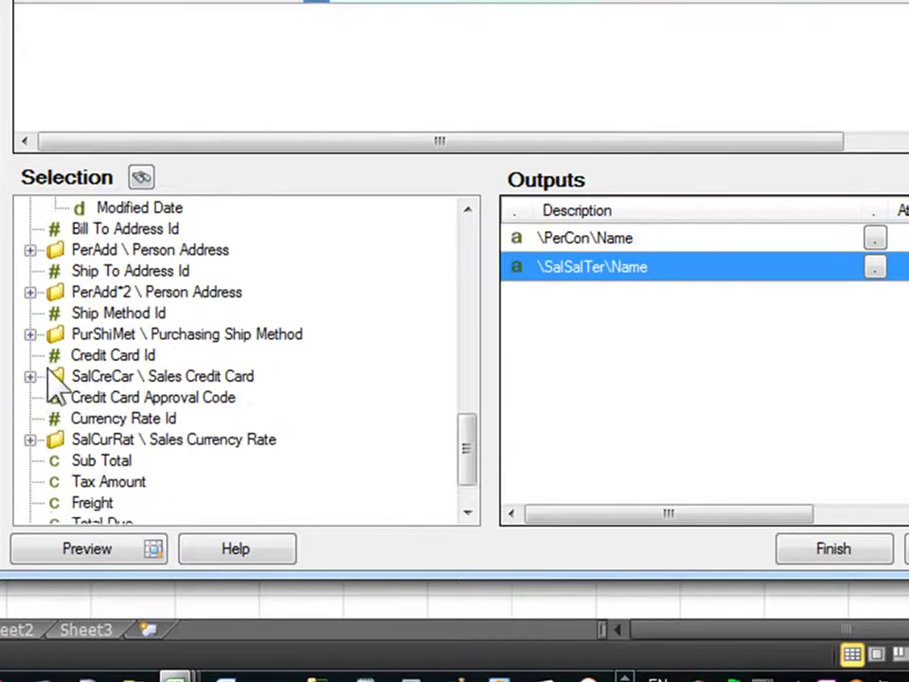
scroll(55, 369, up, 10)
drag(99, 250, 568, 298)
drag(101, 271, 568, 327)
scroll(232, 336, down, 10)
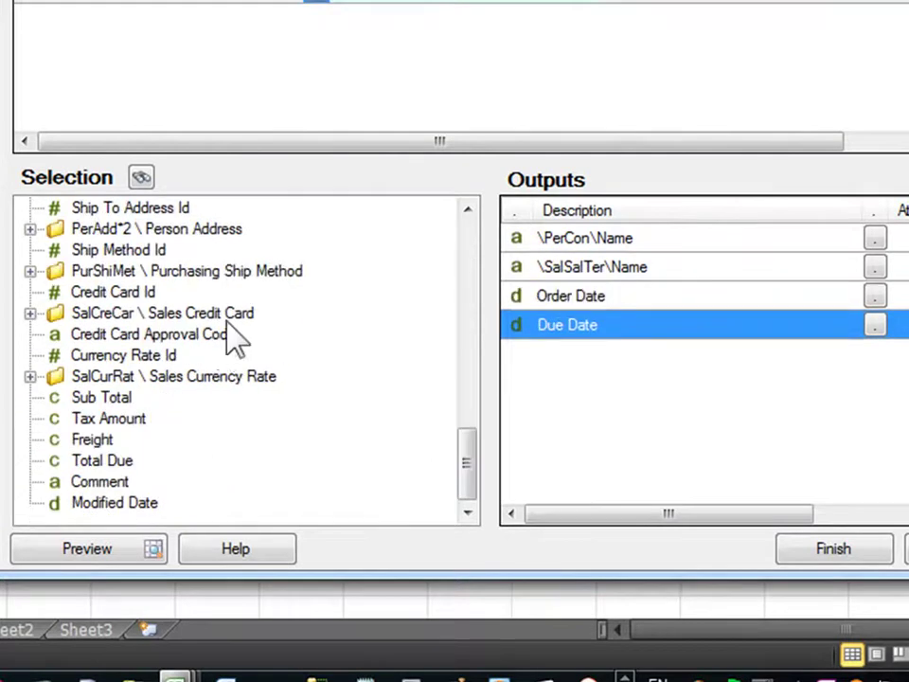
drag(94, 461, 478, 443)
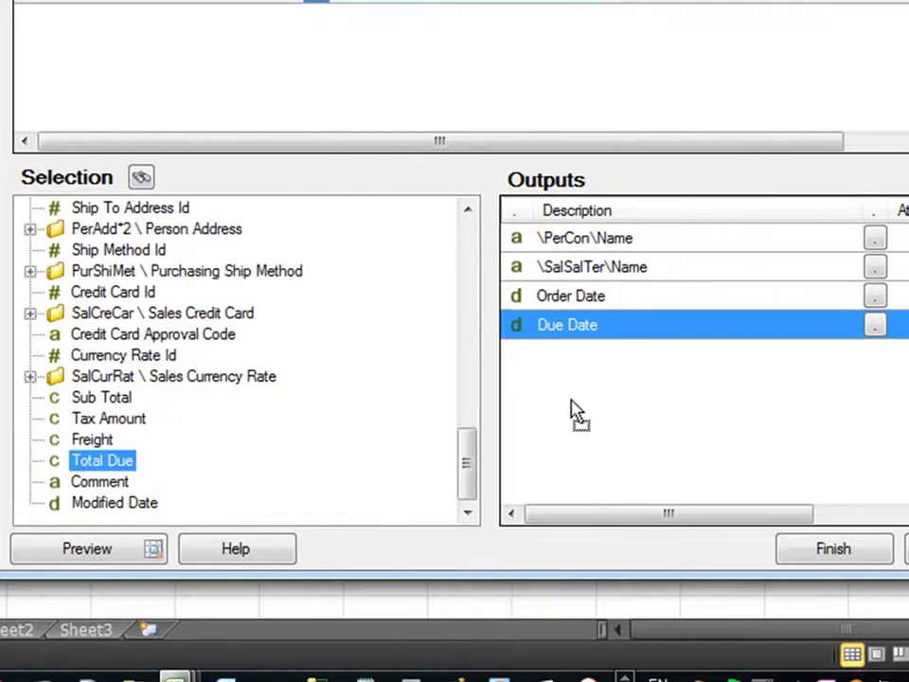
drag(573, 409, 558, 395)
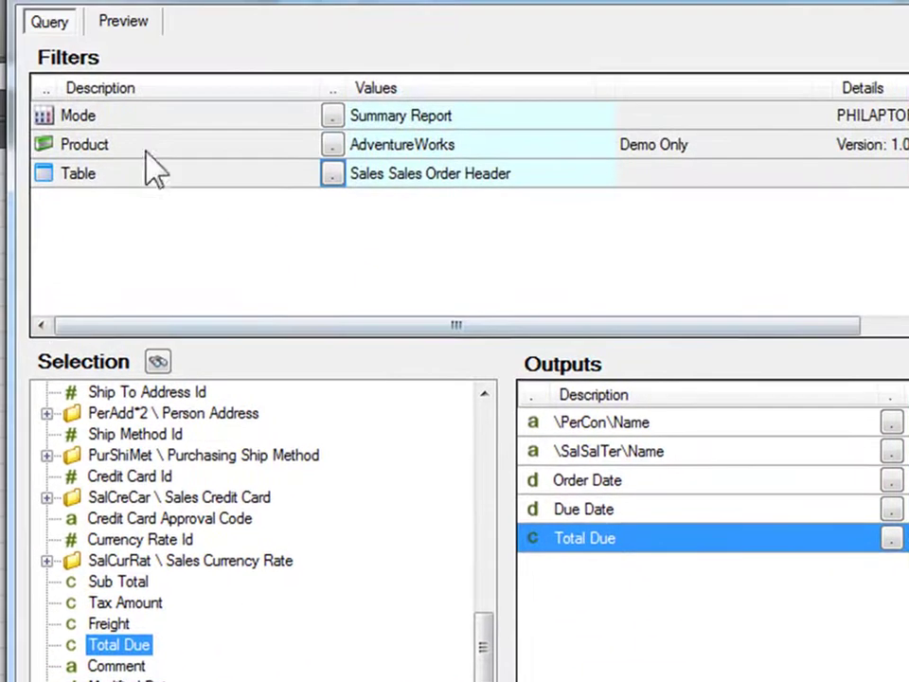
Limit the query results to the top 10 rows.
right_click(88, 176)
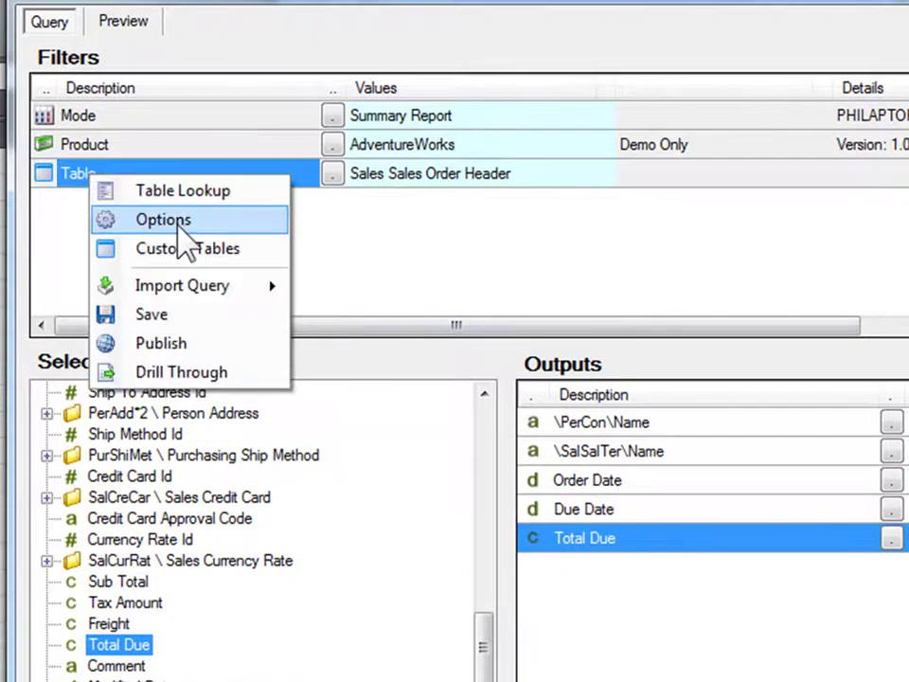
click(180, 225)
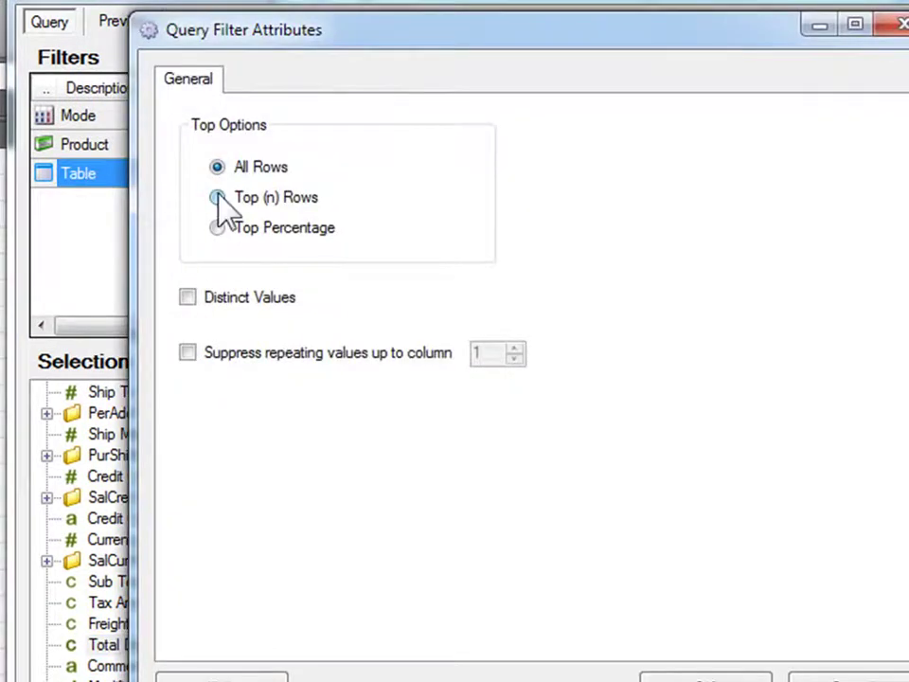
click(218, 197)
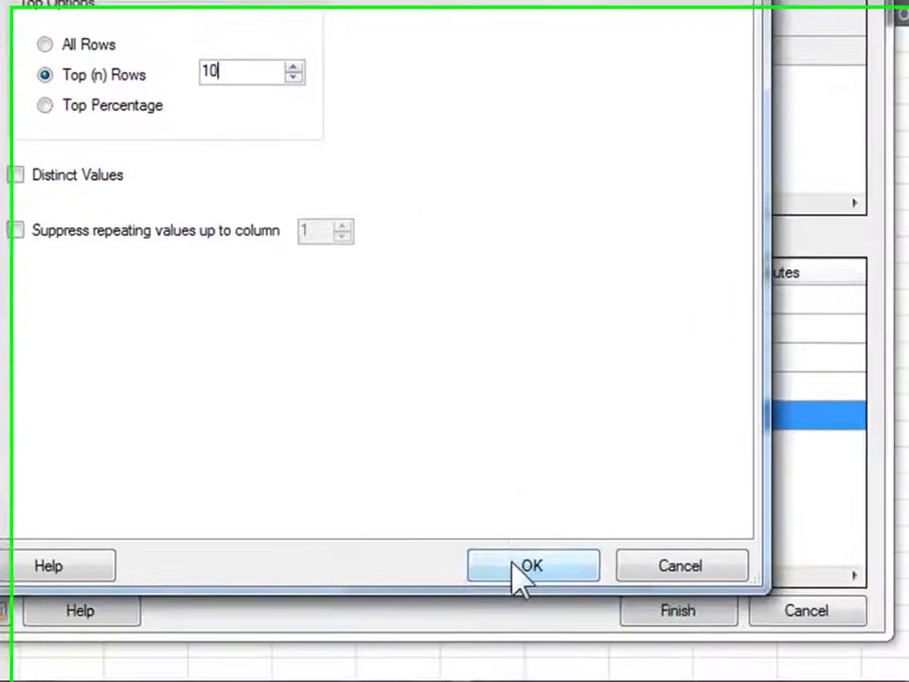
click(706, 679)
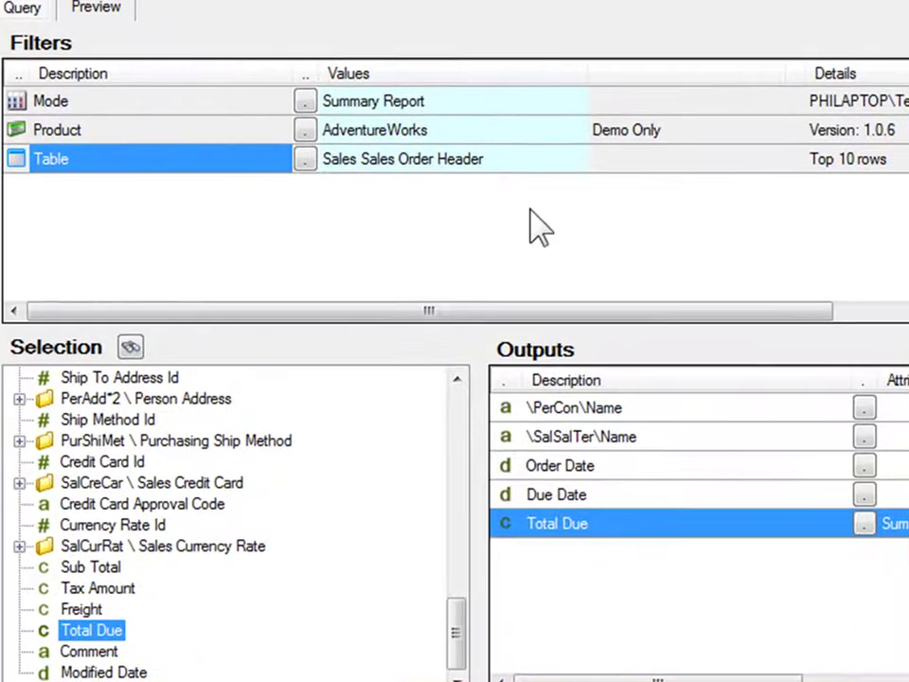
Sort the query ascending by \PerCon\Name as sort 1.
click(585, 408)
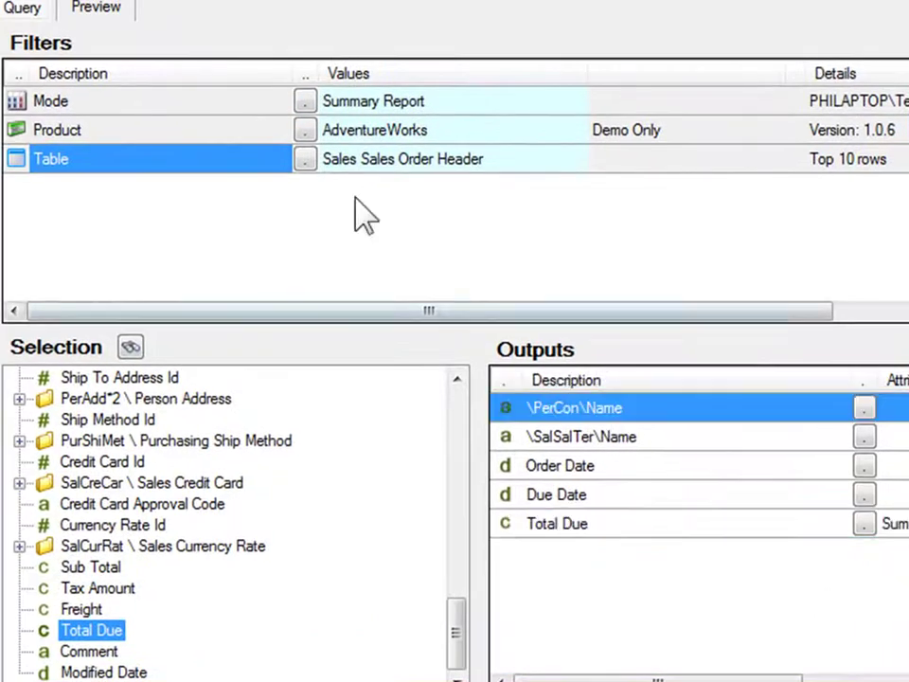
right_click(550, 411)
click(624, 518)
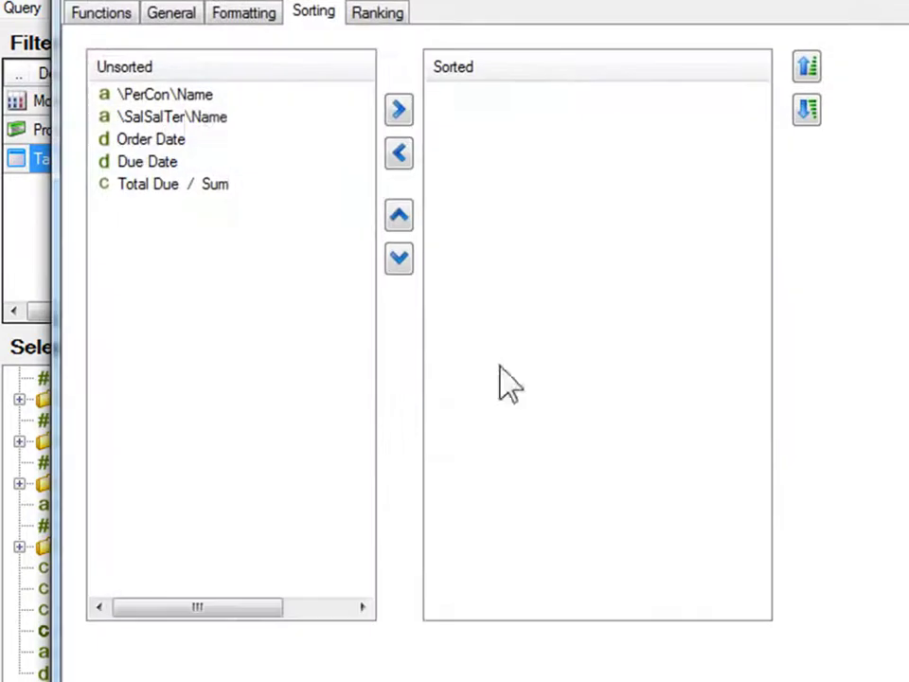
click(191, 95)
click(399, 110)
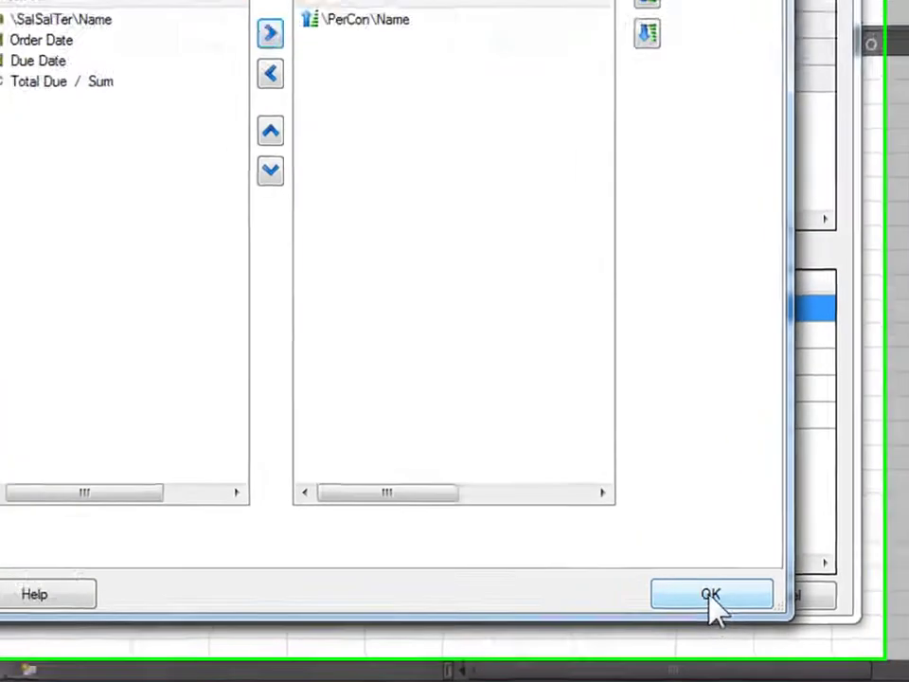
click(710, 597)
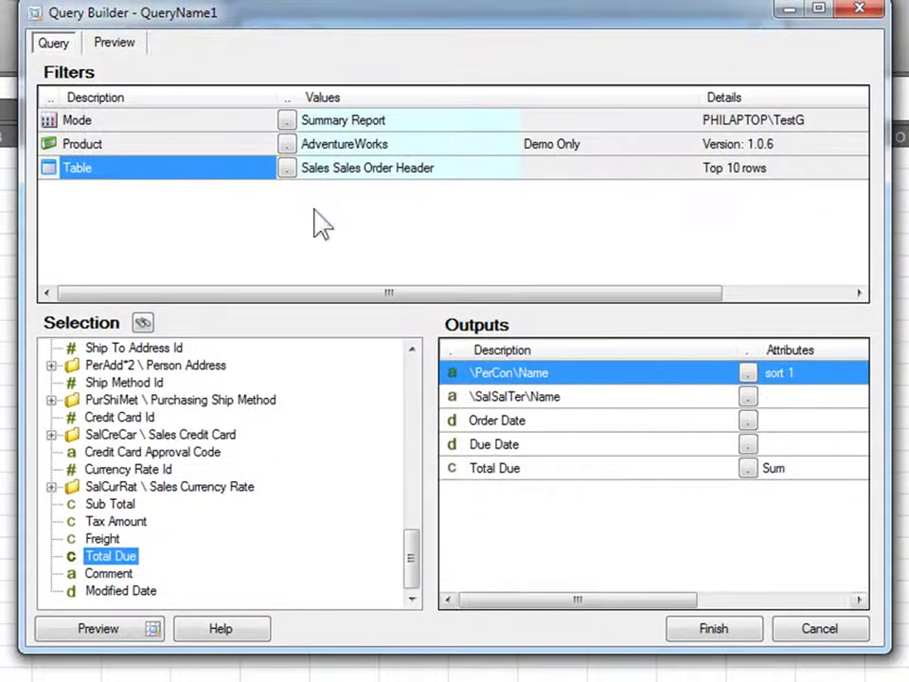
Finish the query and insert the QueryName1 results table at cell C5.
click(705, 630)
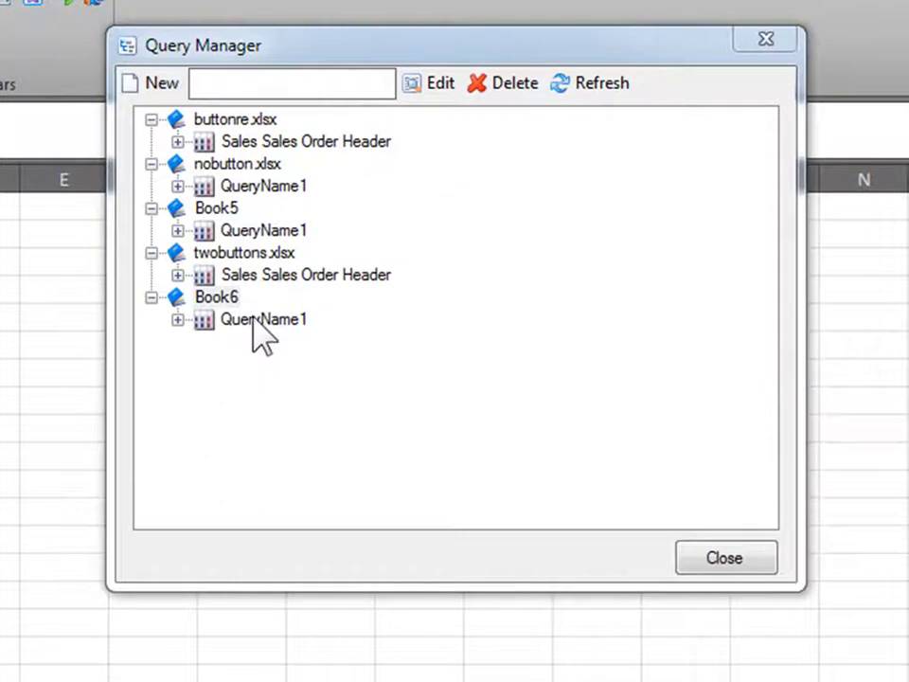
click(254, 322)
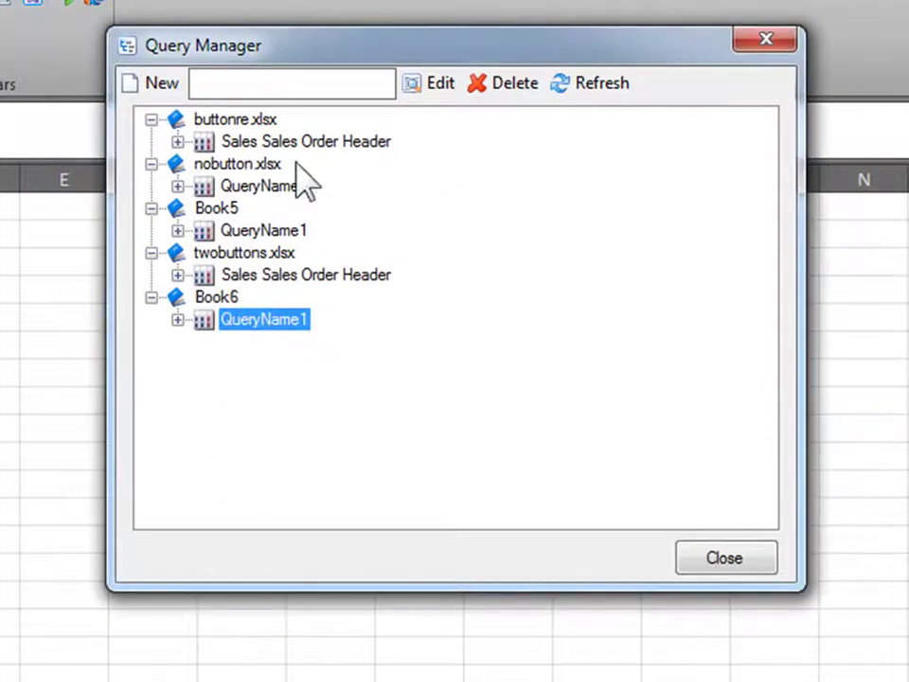
mouse_move(267, 327)
mouse_down()
mouse_move(412, 385)
mouse_move(284, 335)
mouse_move(264, 313)
mouse_up()
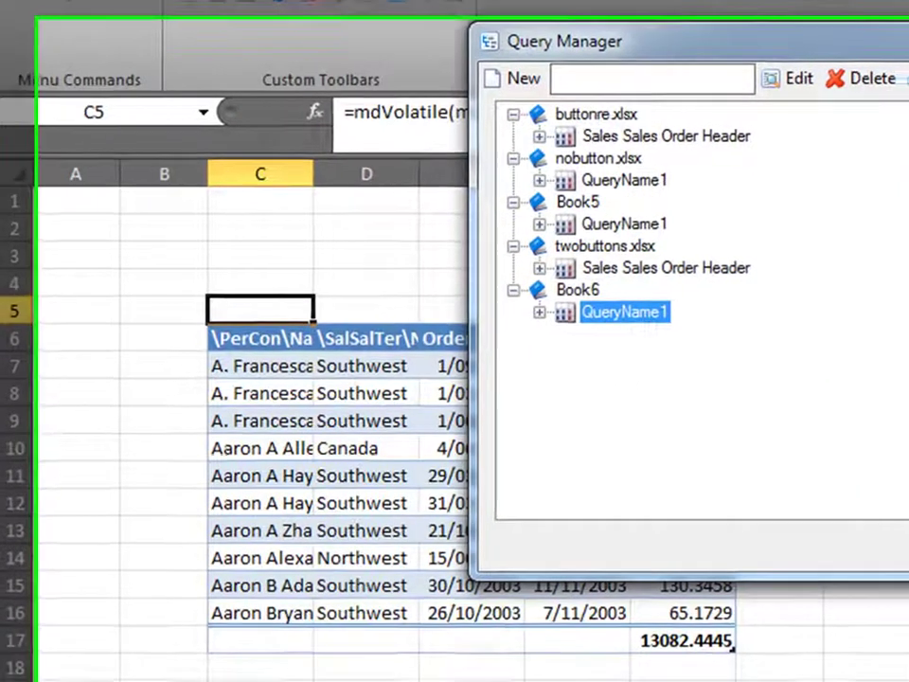
key(Escape)
Widen columns C and D so the names fit.
drag(320, 180, 461, 193)
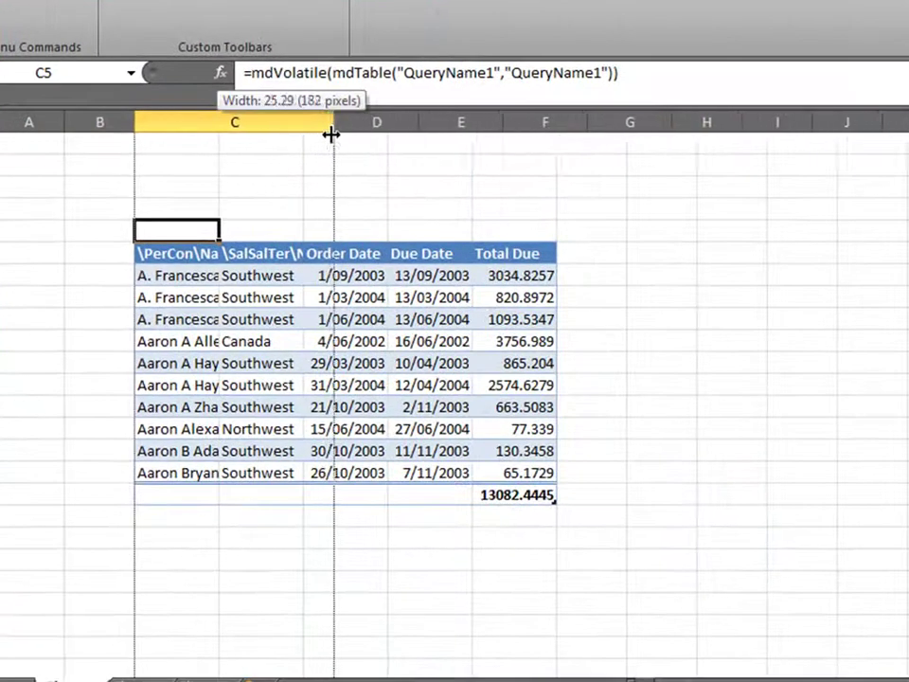
drag(331, 134, 339, 134)
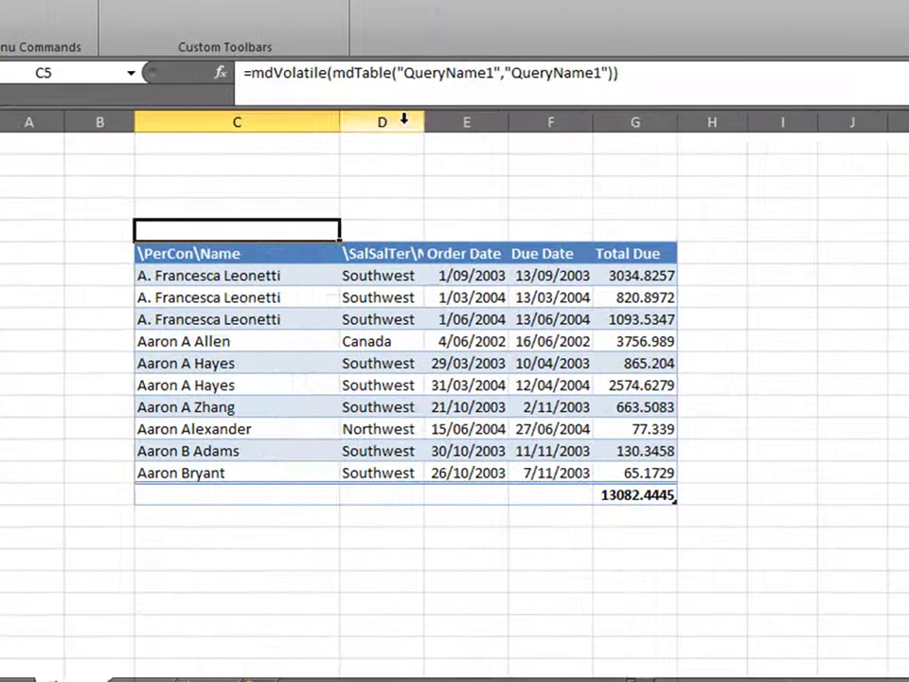
drag(426, 128, 478, 127)
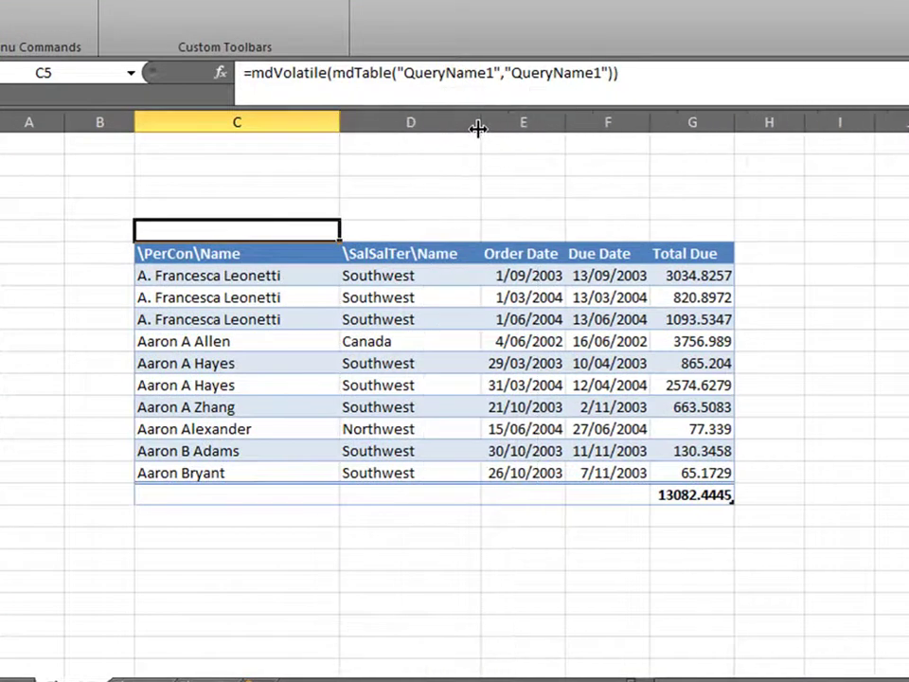
Edit the table's query and add a \PerCon\Name filter.
click(242, 210)
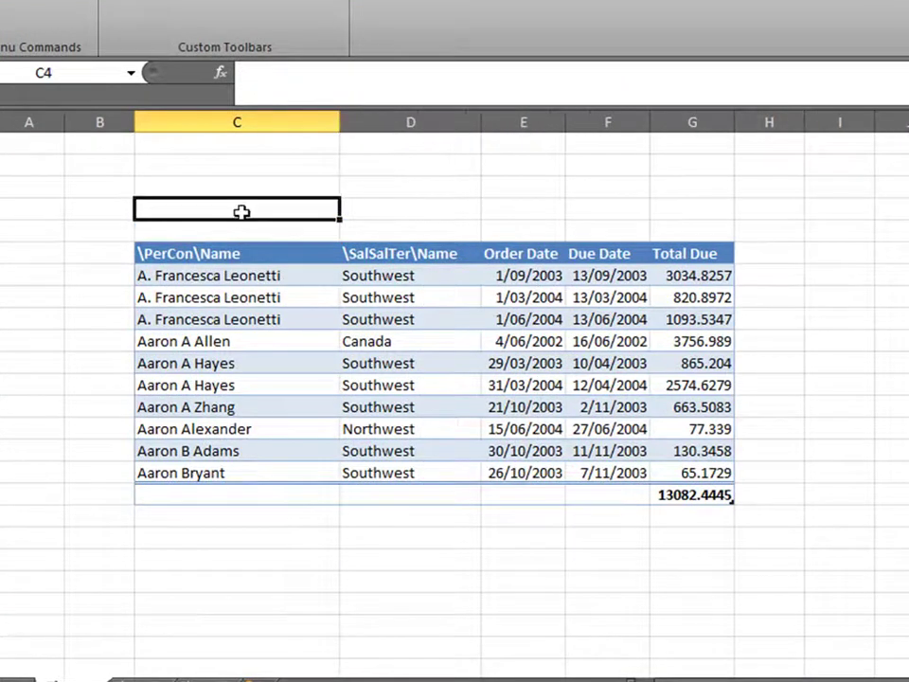
key(ctrl+Down)
key(ctrl+Down)
right_click(252, 260)
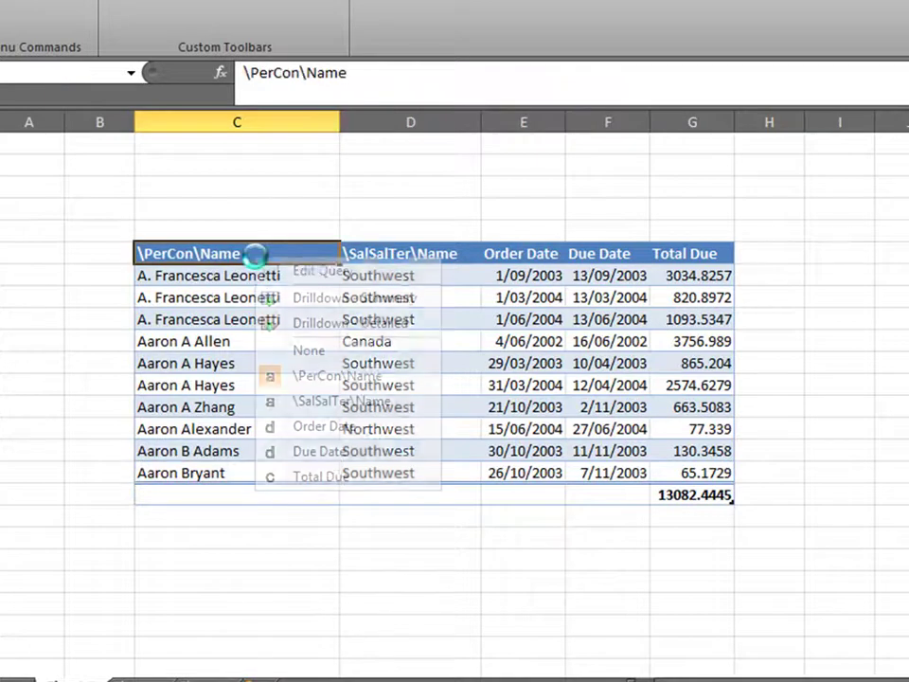
click(371, 272)
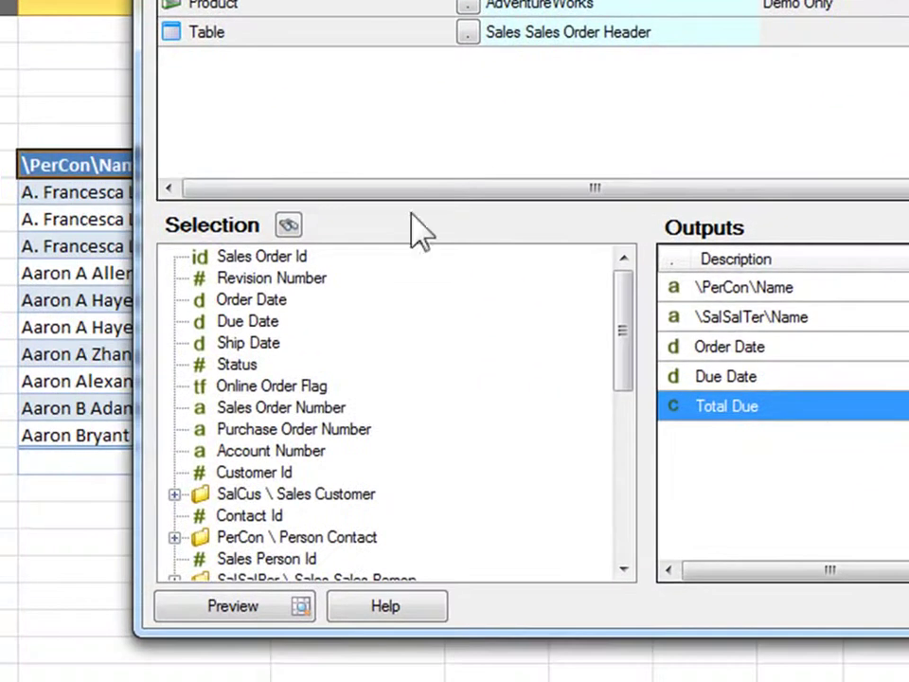
click(210, 438)
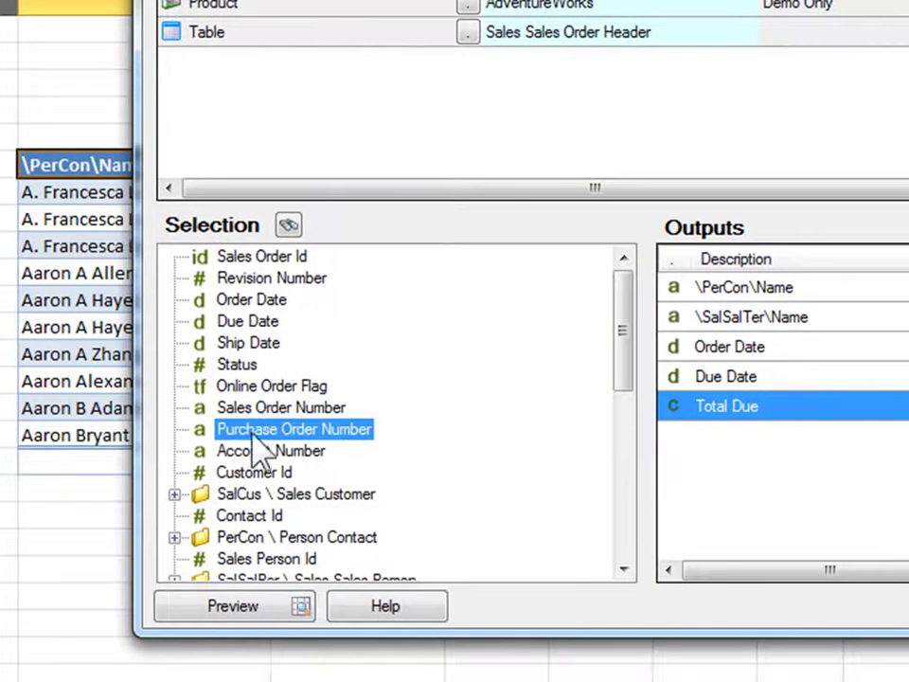
scroll(243, 451, down, 2)
click(176, 407)
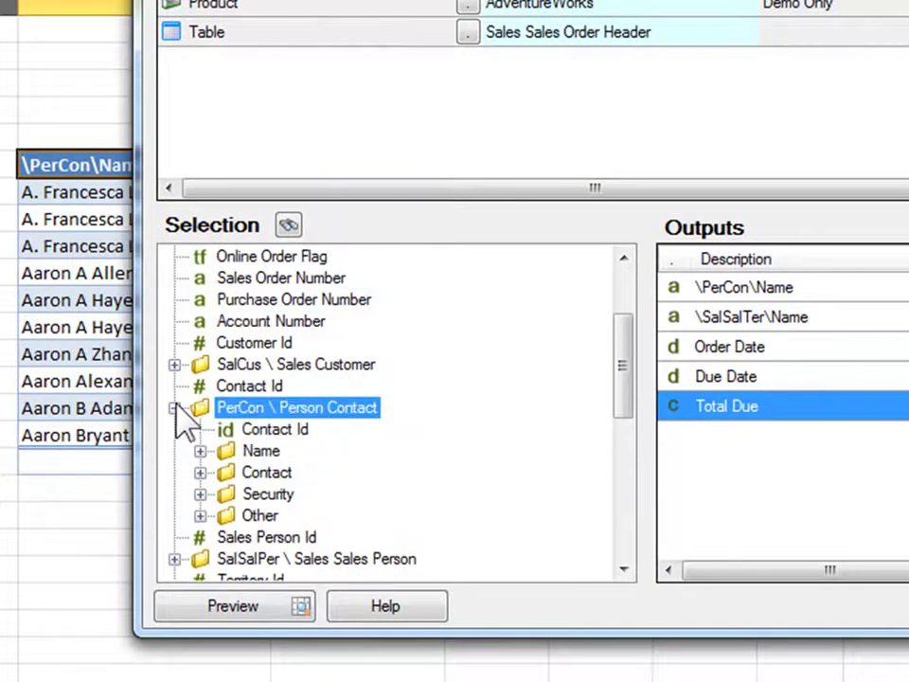
click(199, 449)
scroll(228, 464, down, 1)
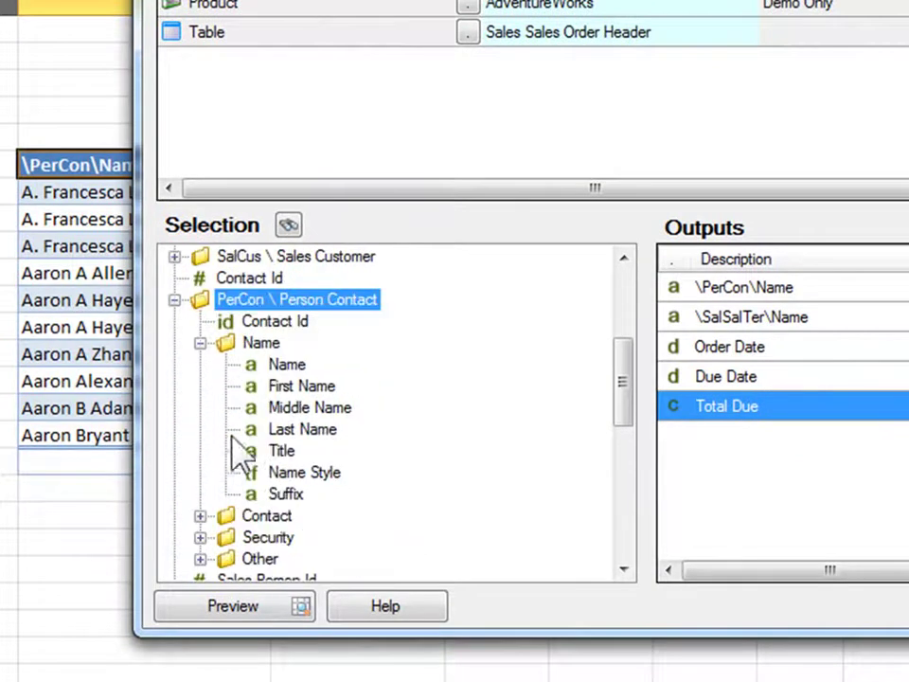
click(292, 365)
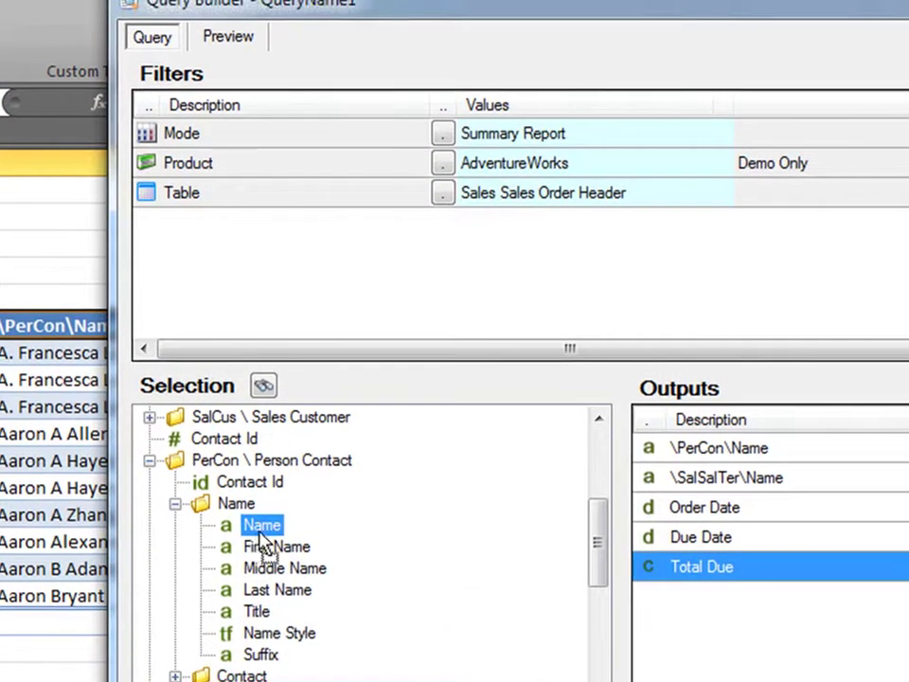
drag(260, 535, 259, 256)
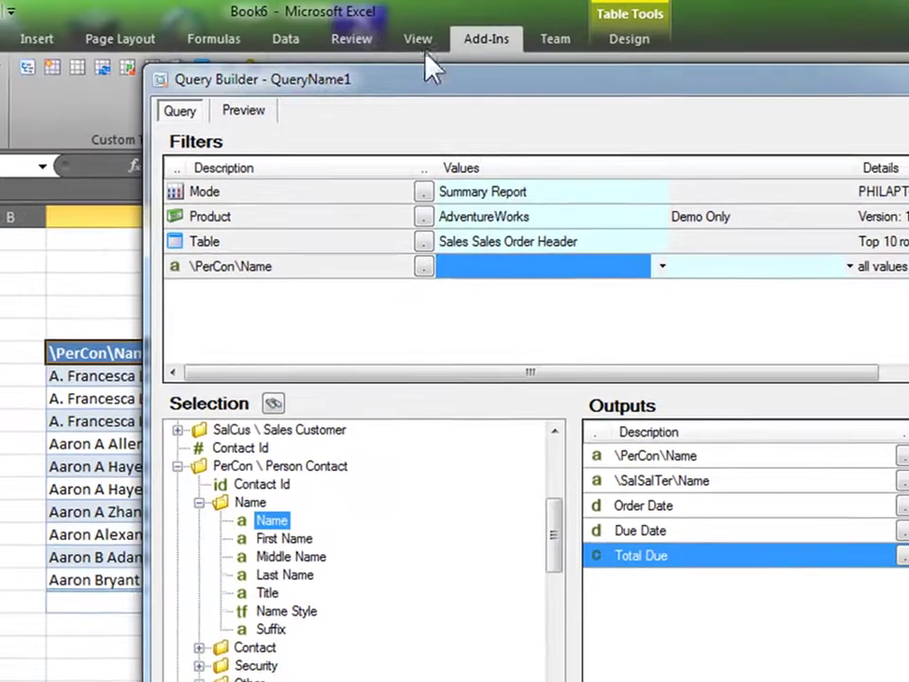
Set the \PerCon\Name filter range to =C$4 through =$D$4.
drag(430, 24, 258, 409)
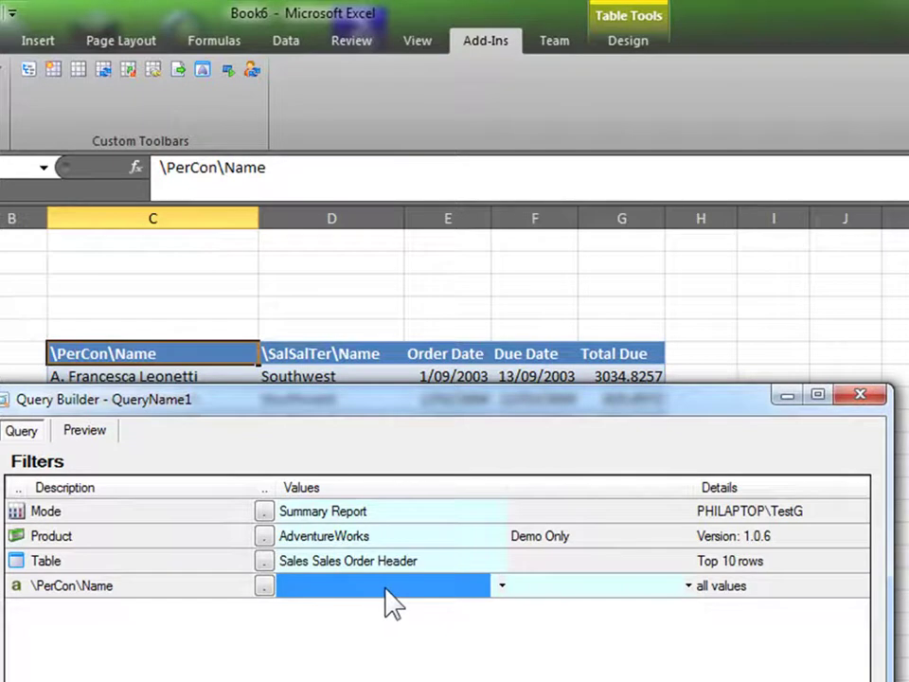
click(557, 589)
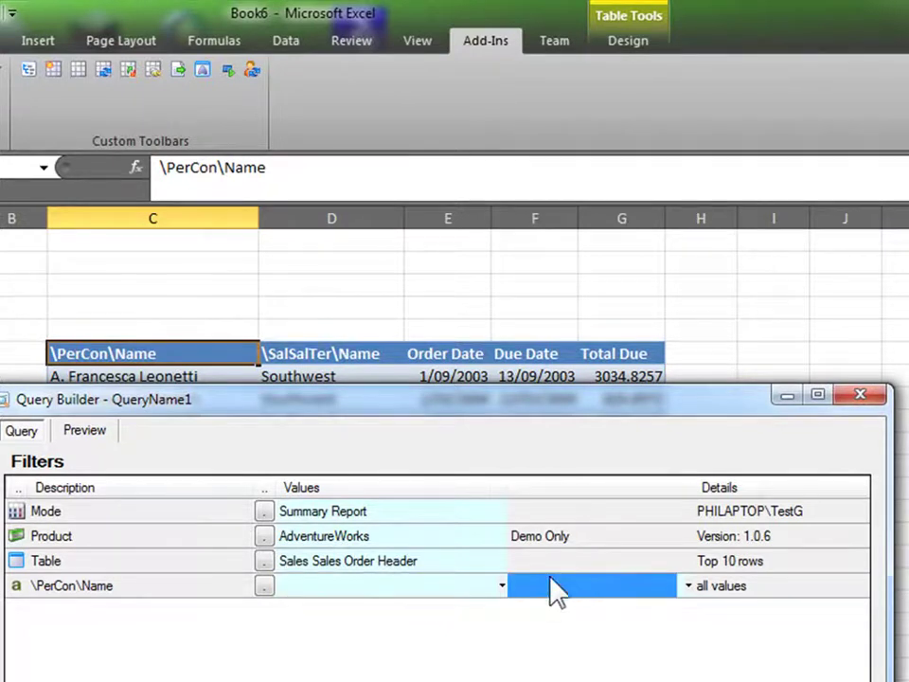
click(387, 588)
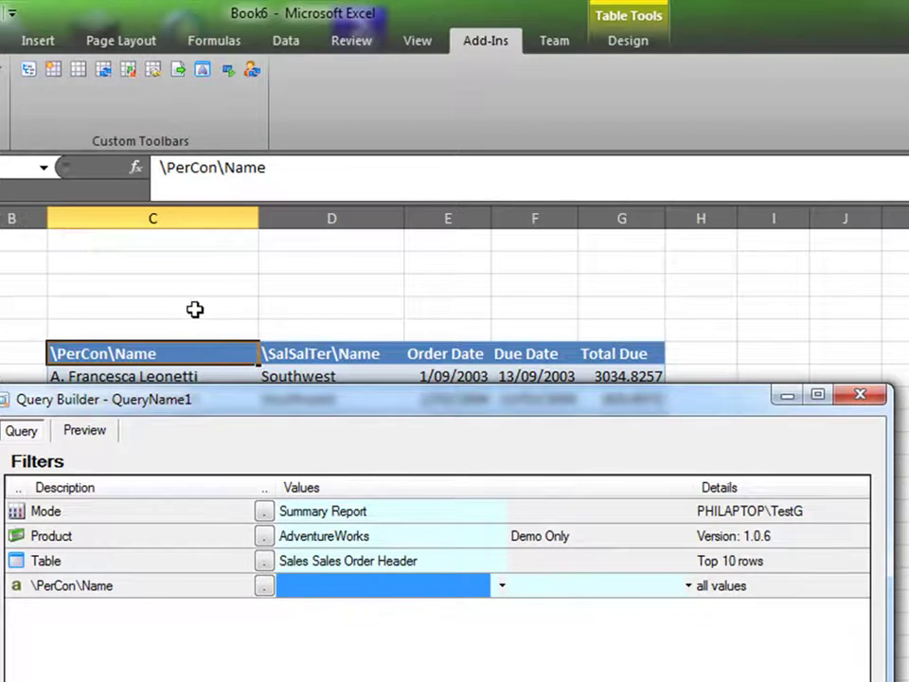
click(190, 308)
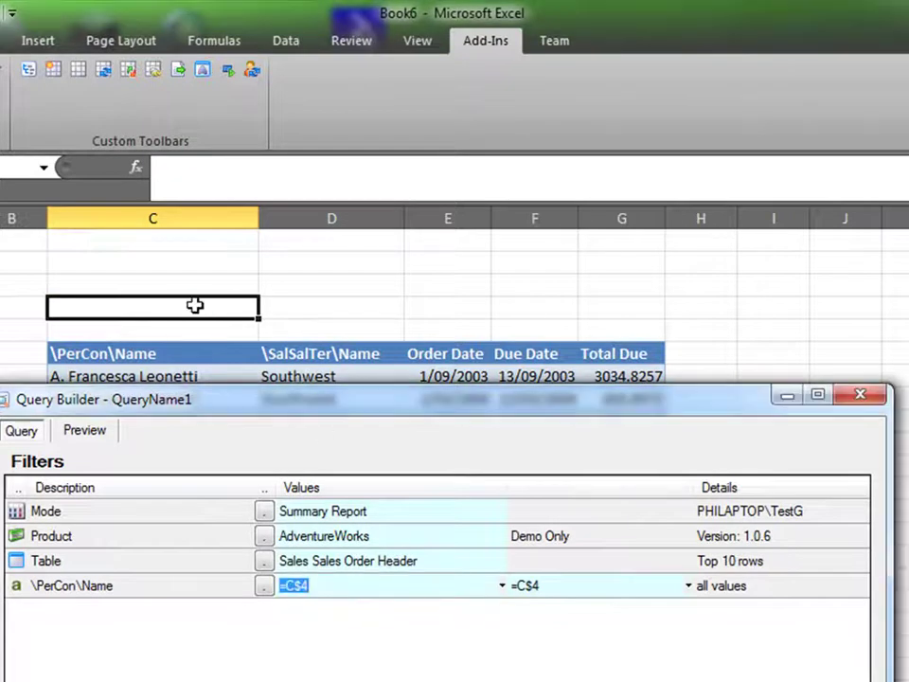
click(554, 586)
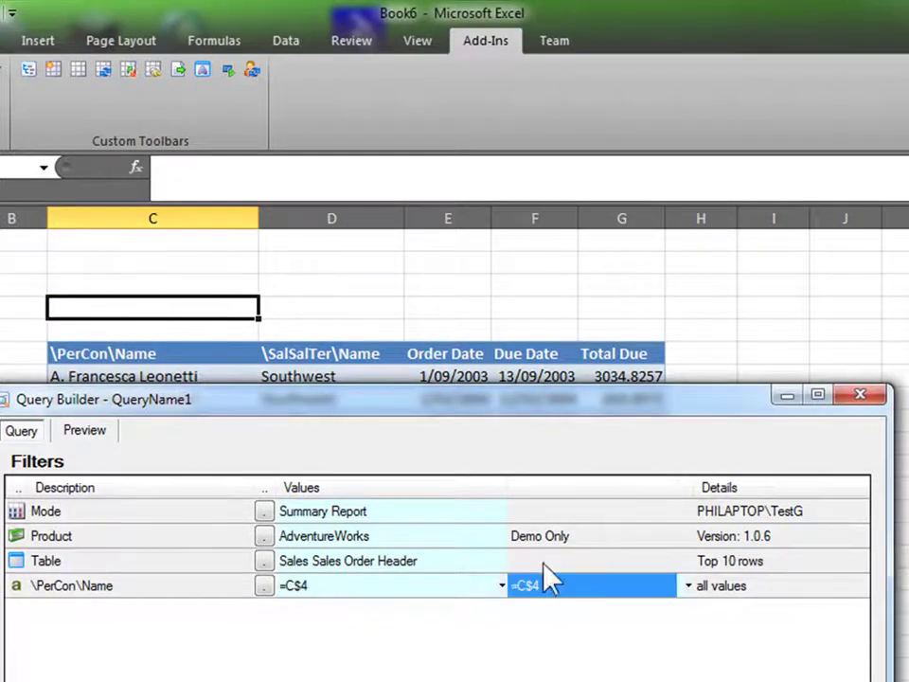
click(317, 311)
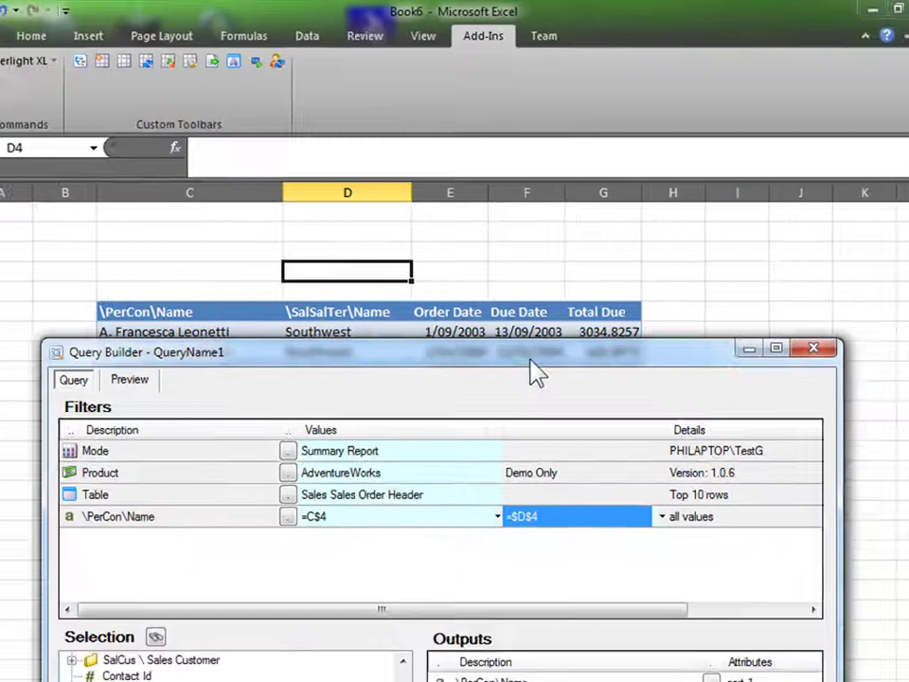
Apply the edited query and give the name input cells a light blue fill.
drag(541, 399, 519, 96)
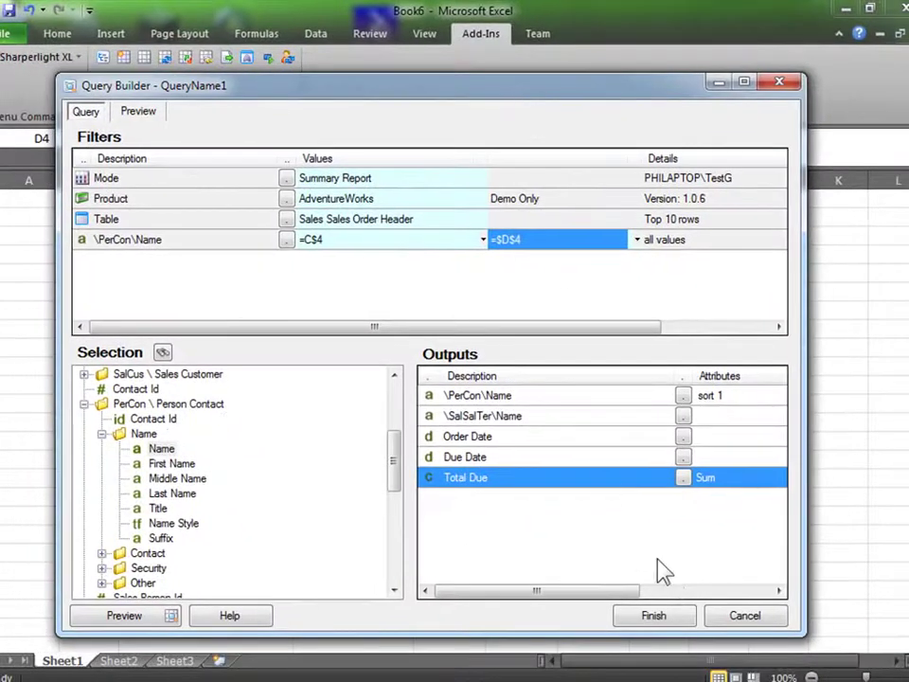
click(665, 617)
click(247, 251)
right_click(250, 254)
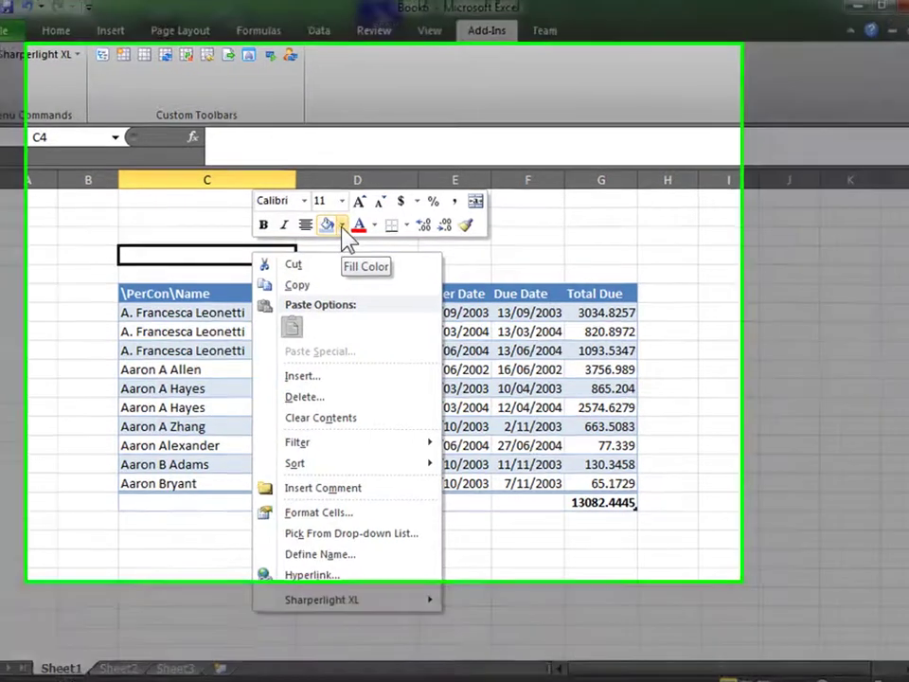
click(338, 225)
click(386, 293)
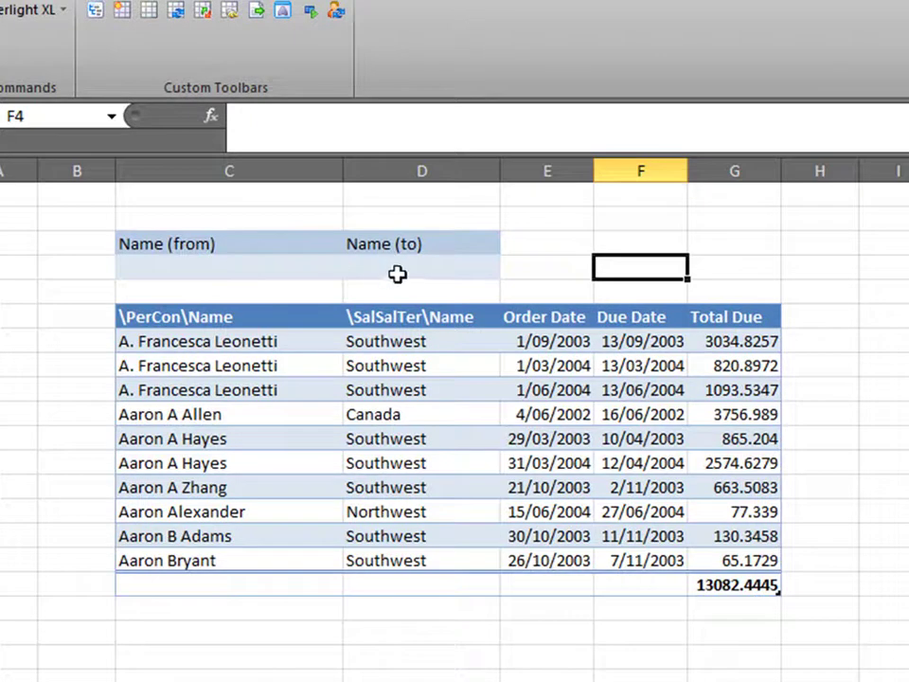
Enter b as Name (from) and c as Name (to), refreshing the table to 11437.0818 total.
click(232, 272)
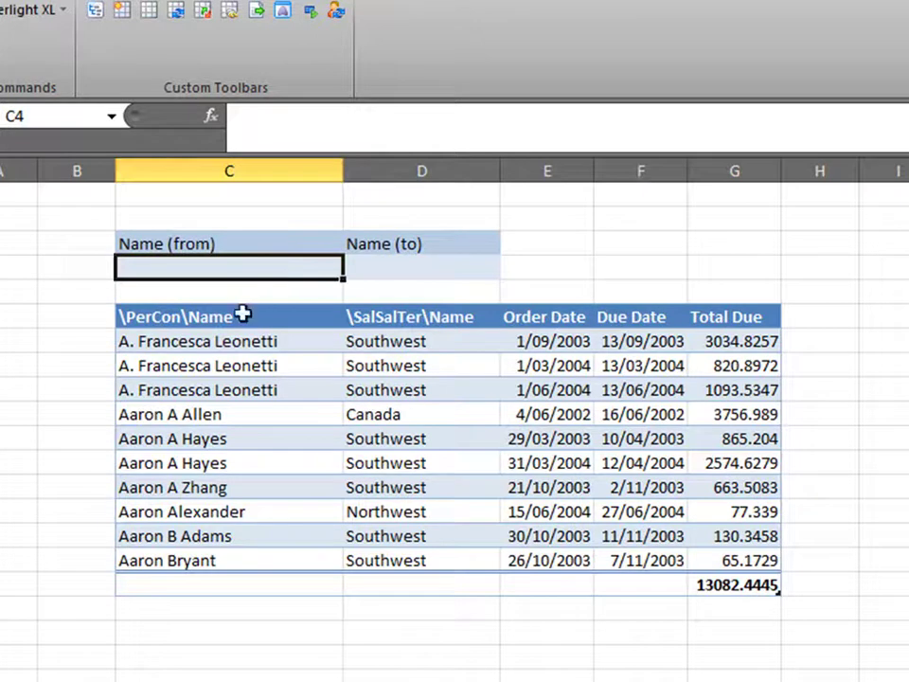
text(b)
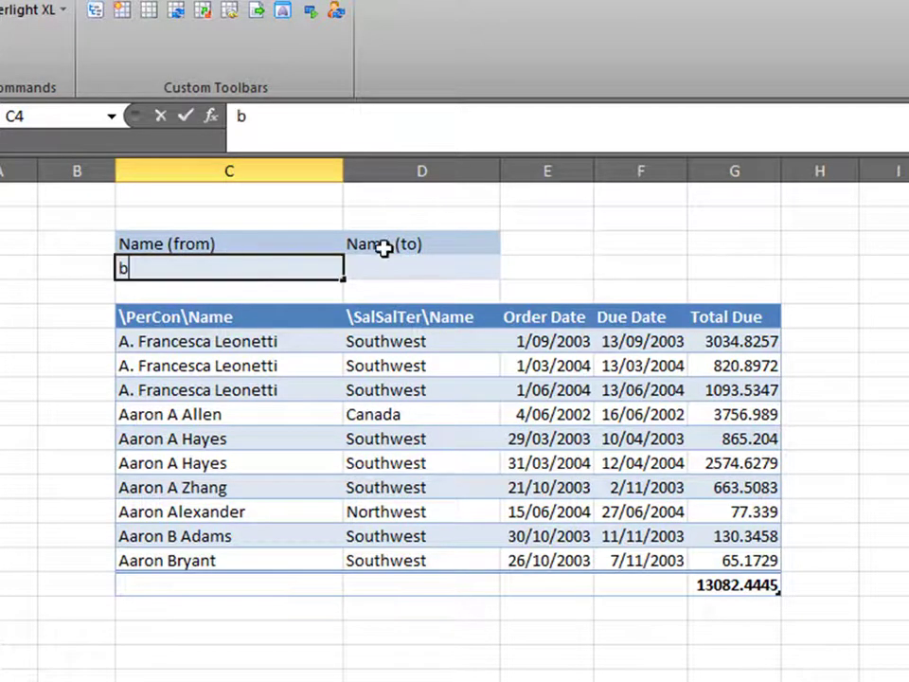
click(391, 267)
text(c)
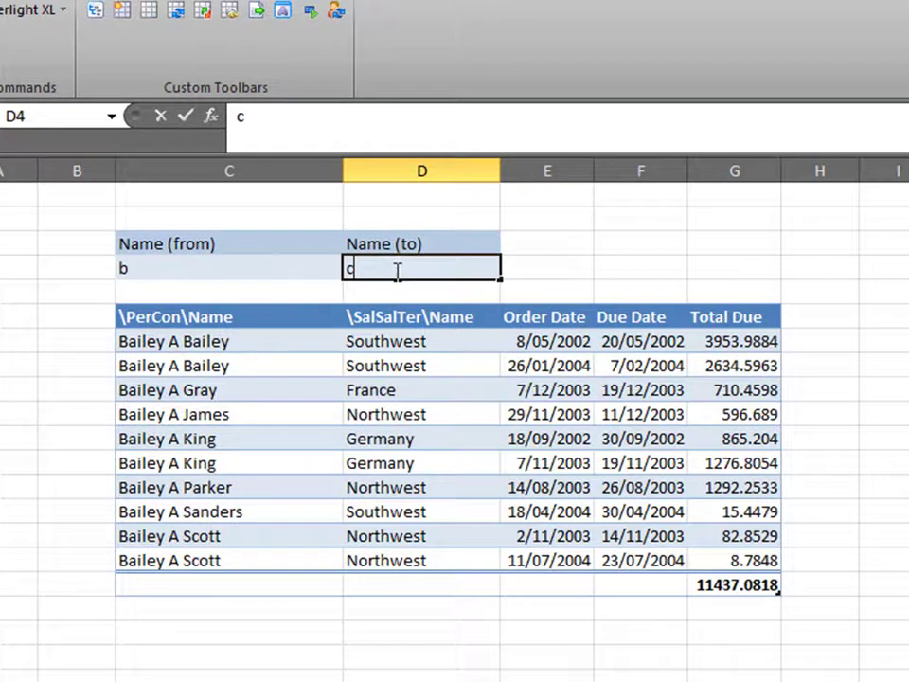
click(531, 240)
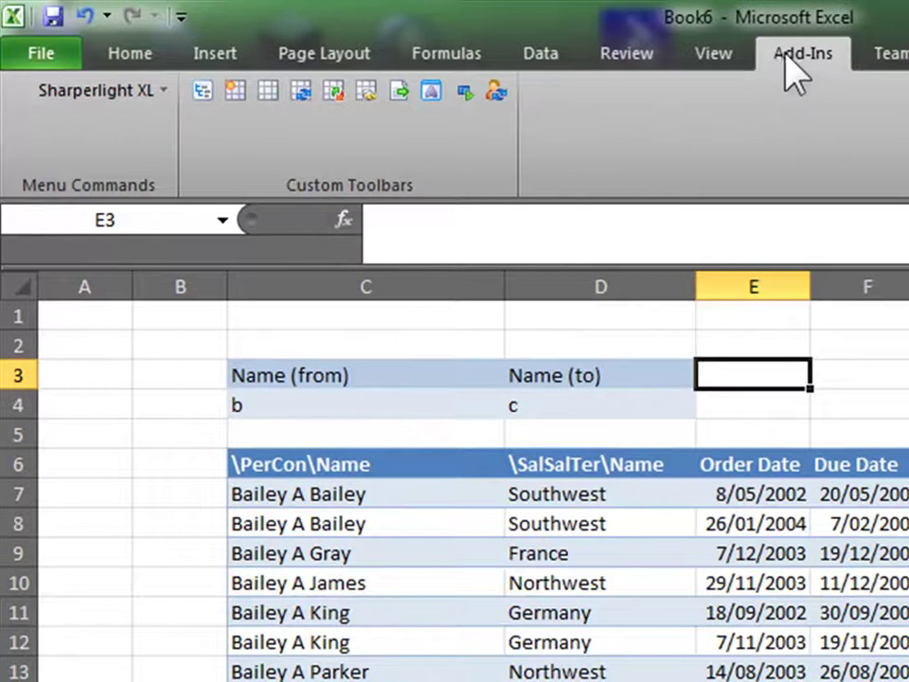
Add a refresh button, Button 1, located at cell E3.
click(464, 92)
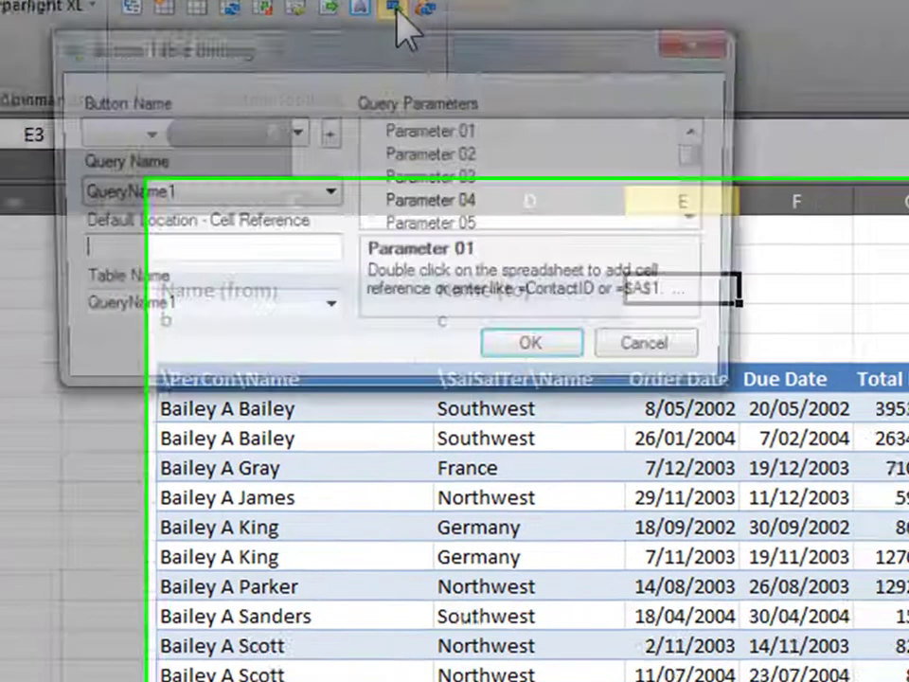
drag(555, 155, 721, 570)
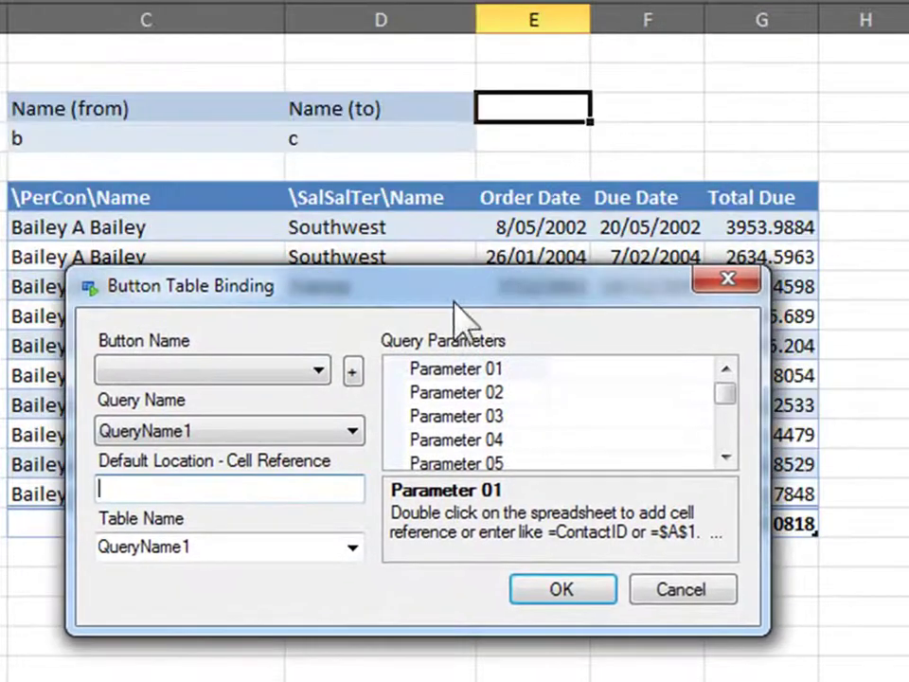
click(352, 374)
click(636, 108)
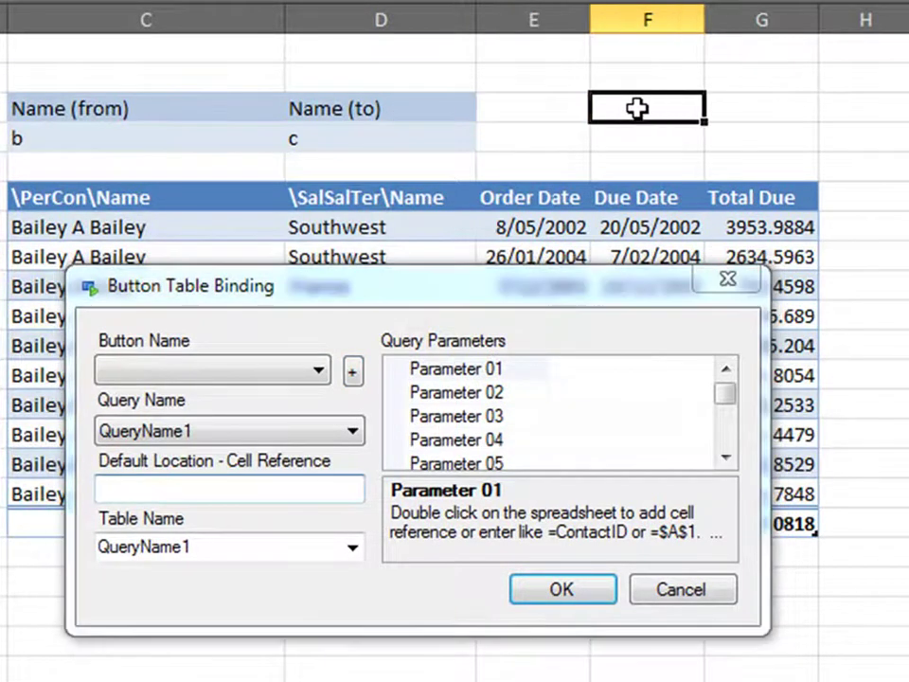
click(543, 110)
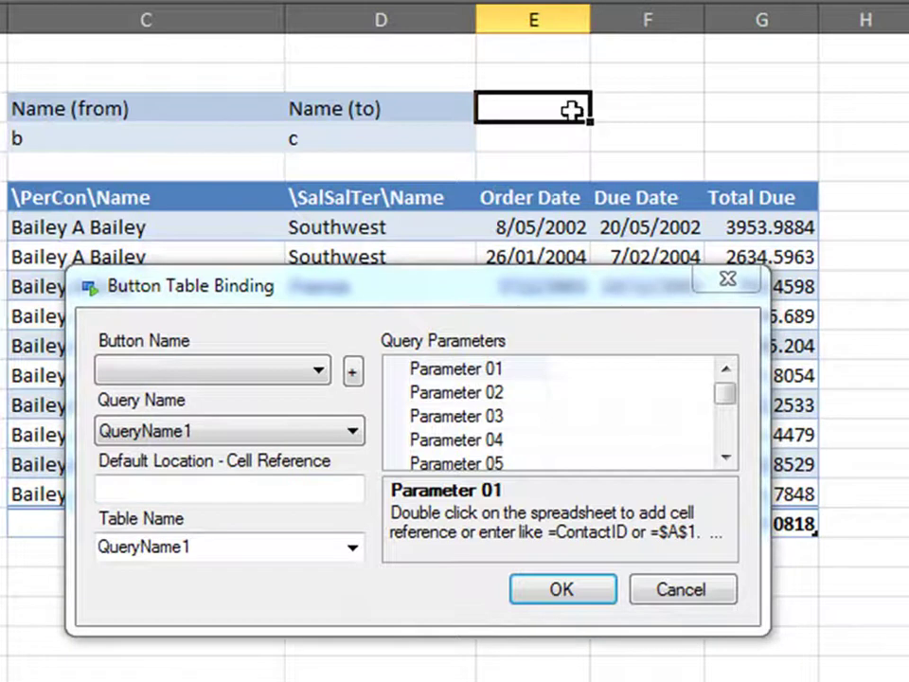
click(352, 371)
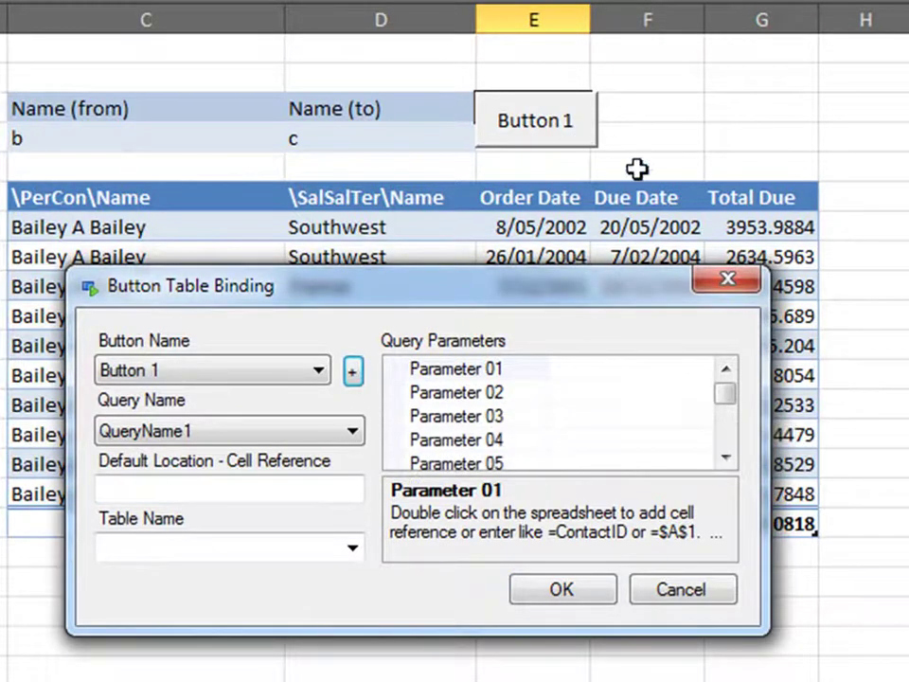
Bind Button 1 to the QueryName1 query.
click(322, 432)
click(343, 453)
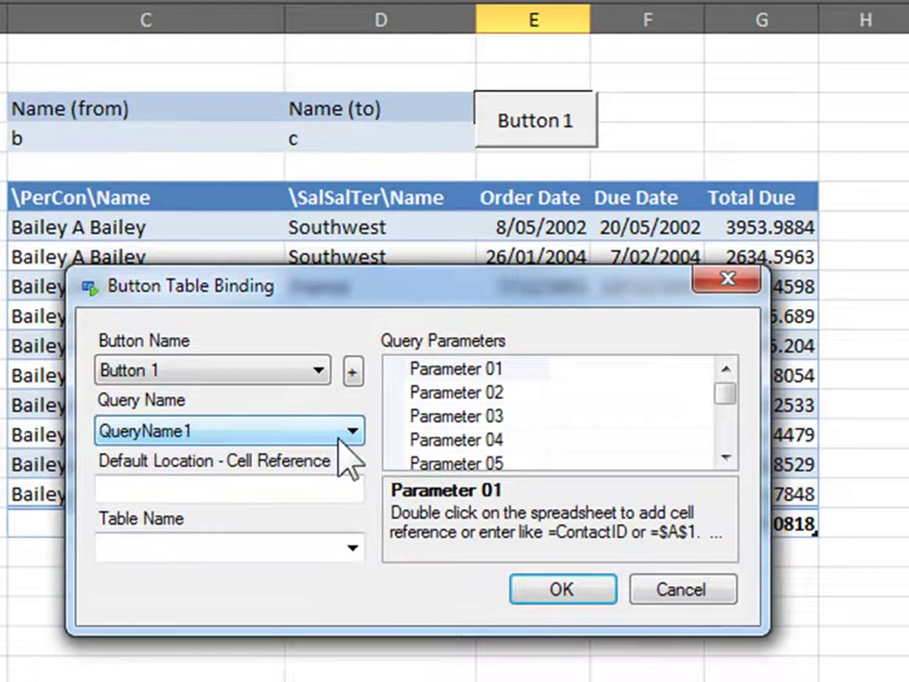
click(351, 433)
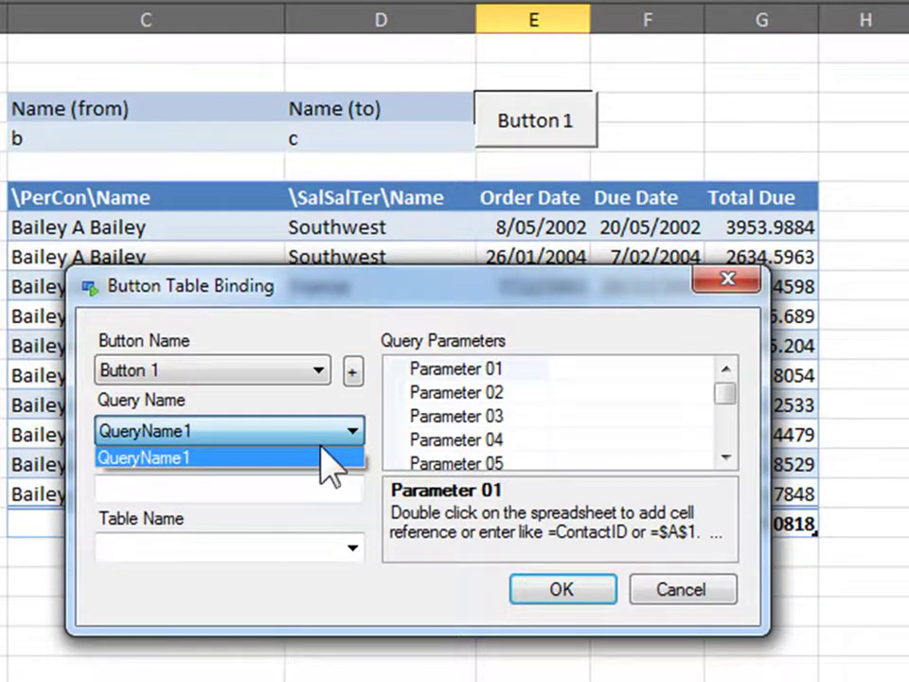
click(183, 457)
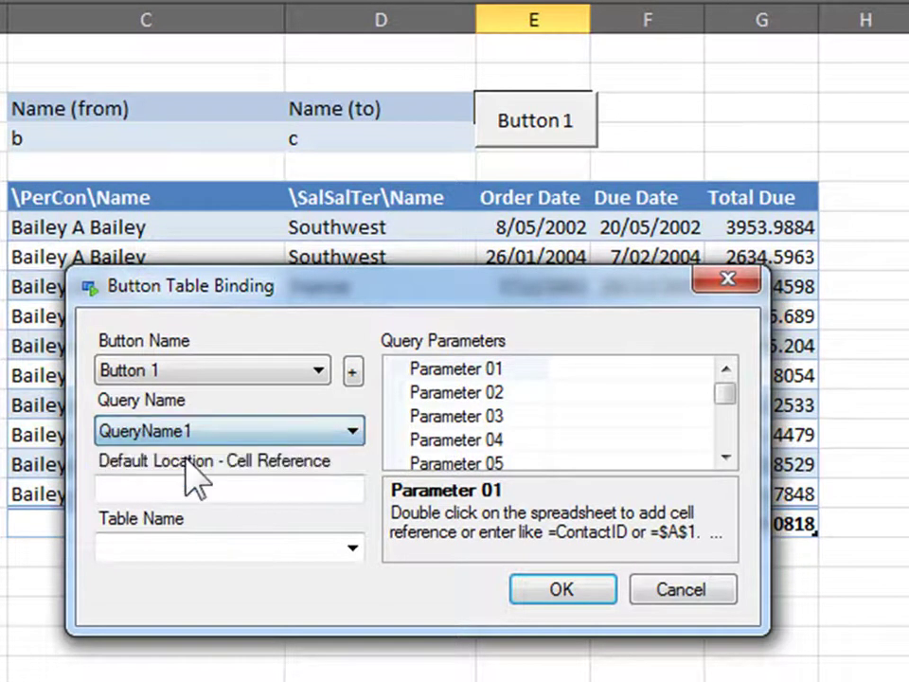
click(196, 490)
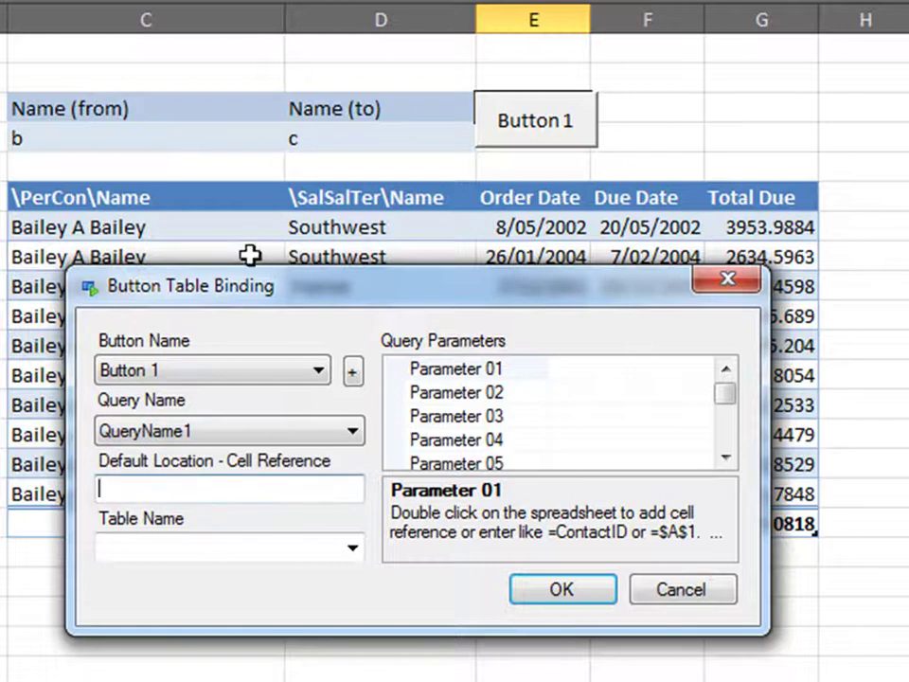
drag(277, 290, 309, 320)
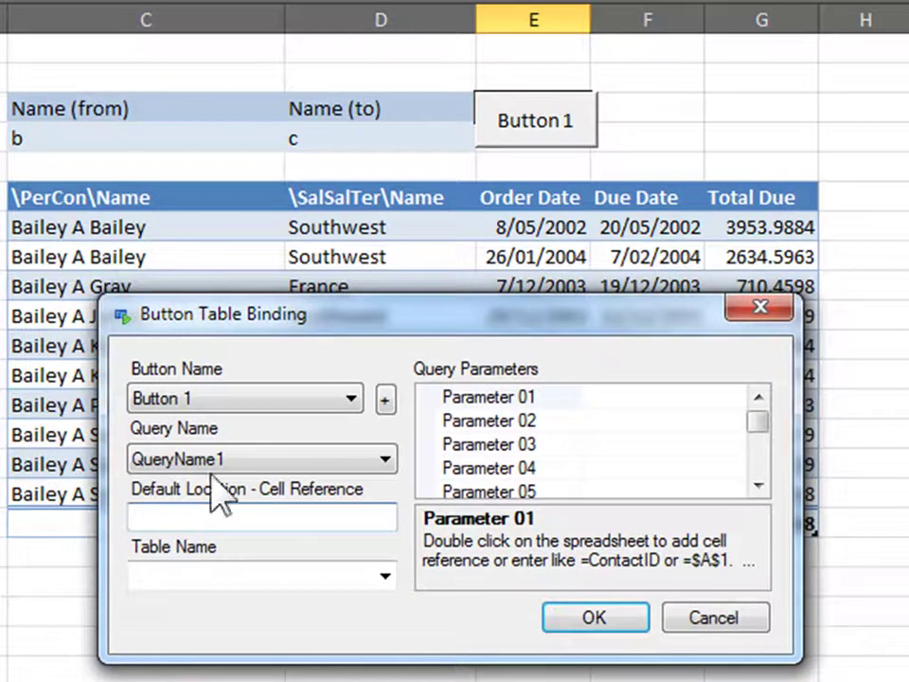
Bind Button 1 to table QueryName1 at $C$5, with C4 and D4 as Parameters 01 and 02.
click(134, 166)
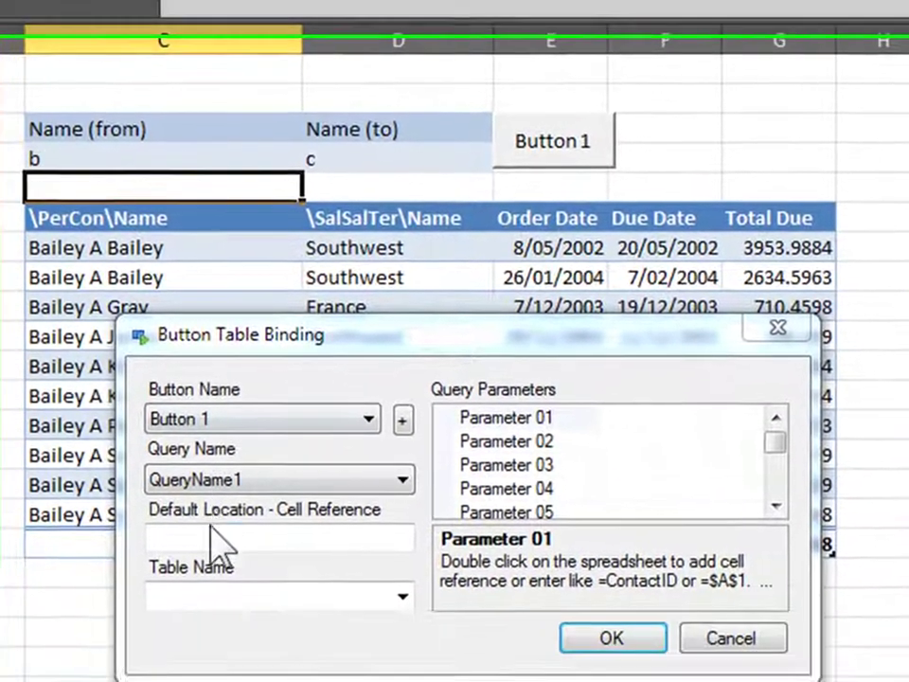
click(217, 617)
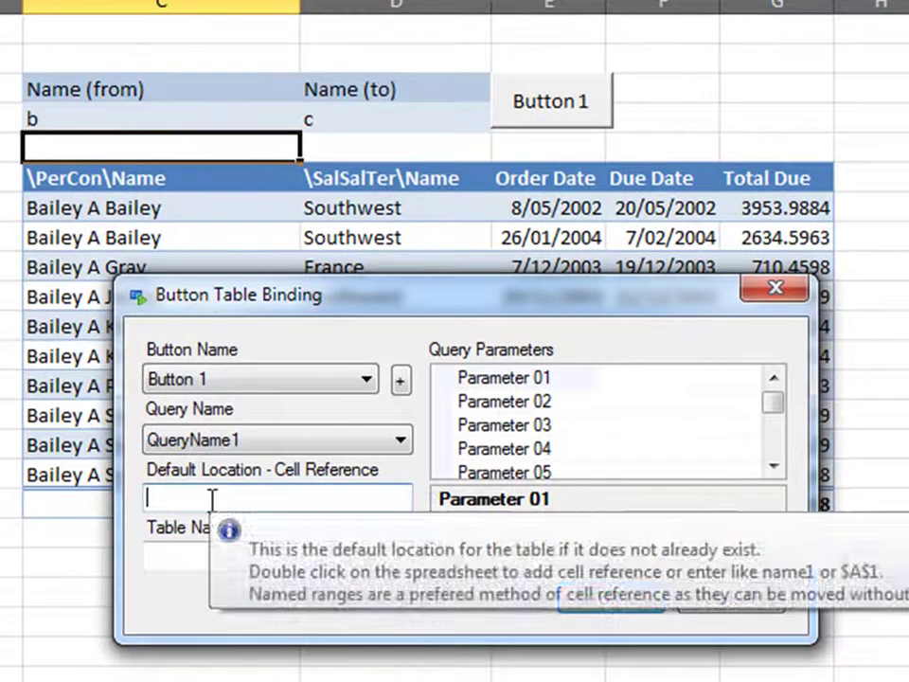
click(170, 143)
double_click(170, 143)
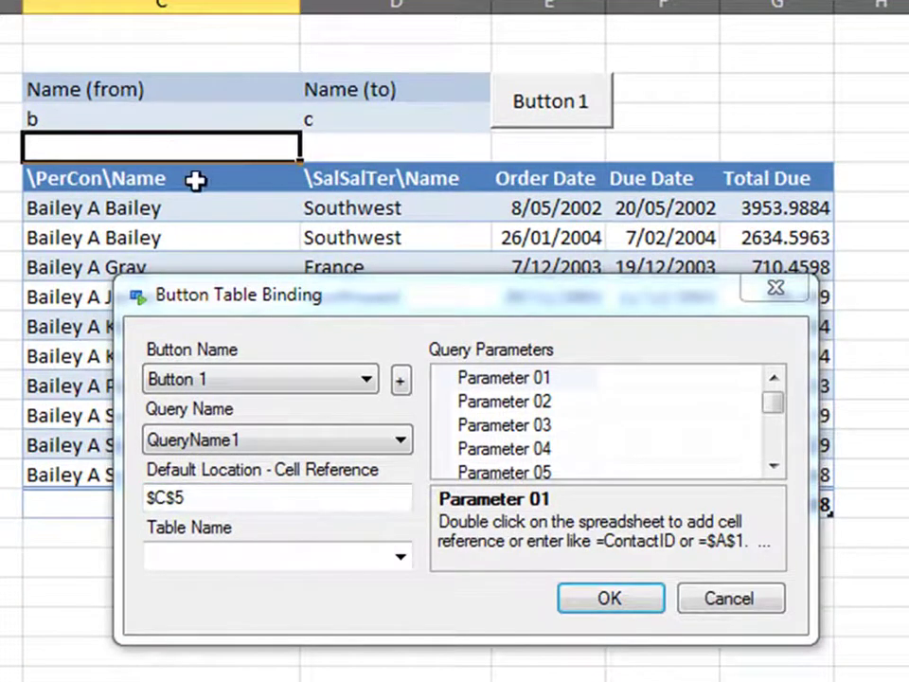
click(401, 557)
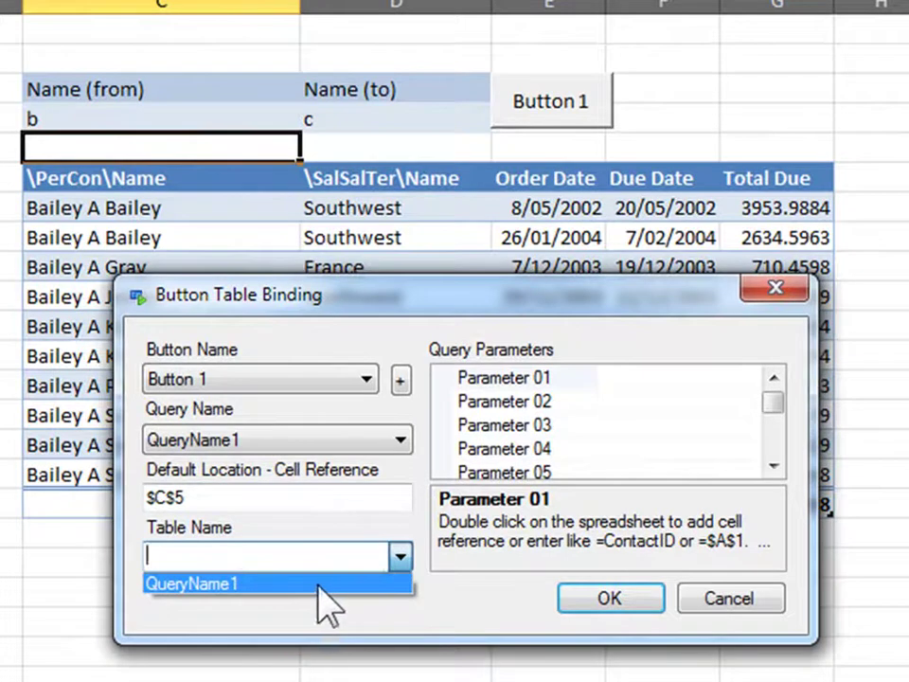
click(262, 595)
click(505, 378)
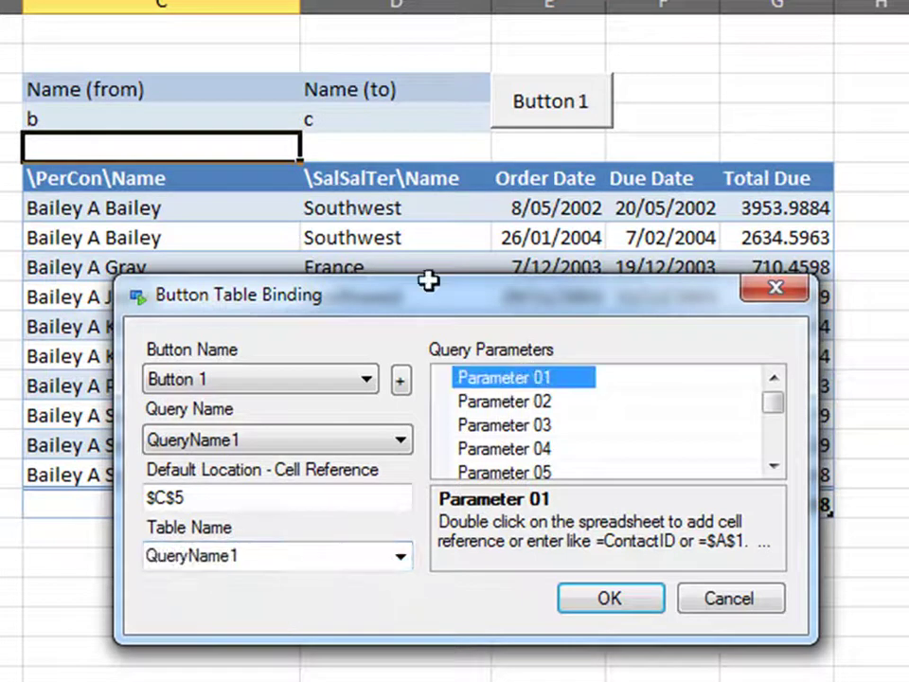
click(155, 117)
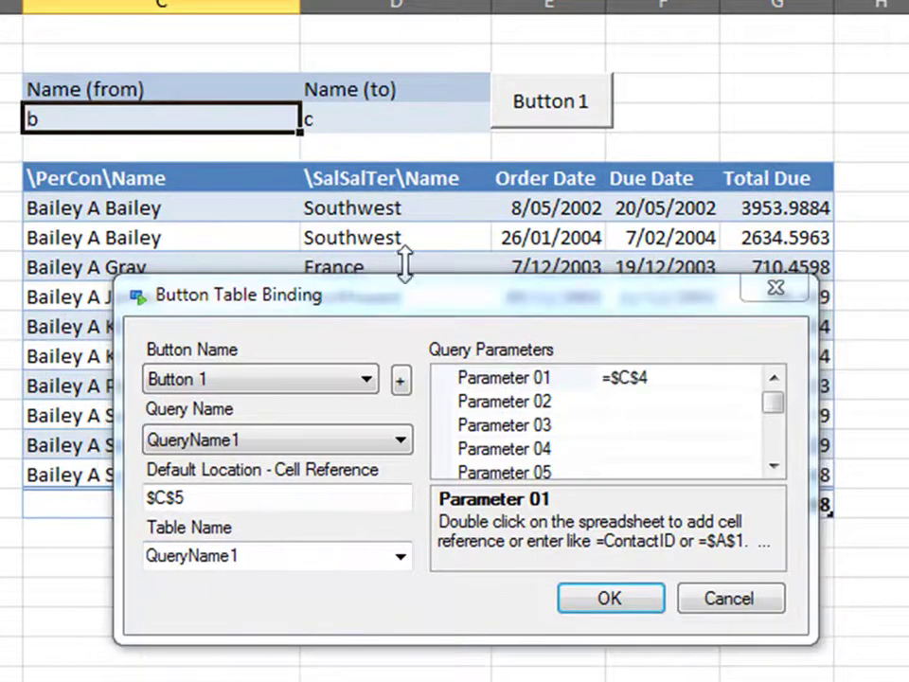
click(502, 401)
double_click(391, 119)
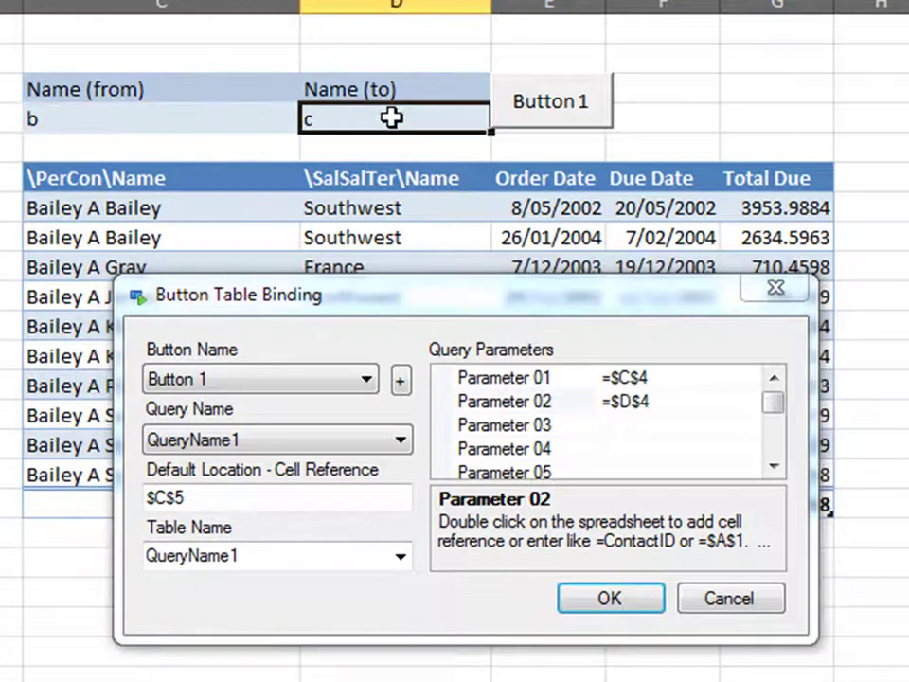
click(612, 602)
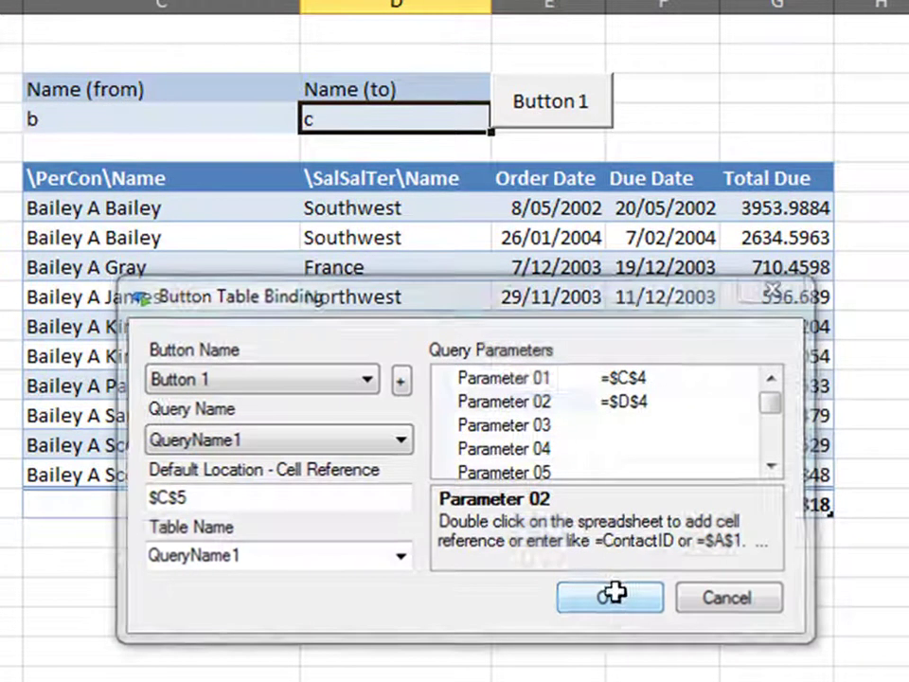
Enter a in C4 and b in D4 as the new name range.
click(145, 120)
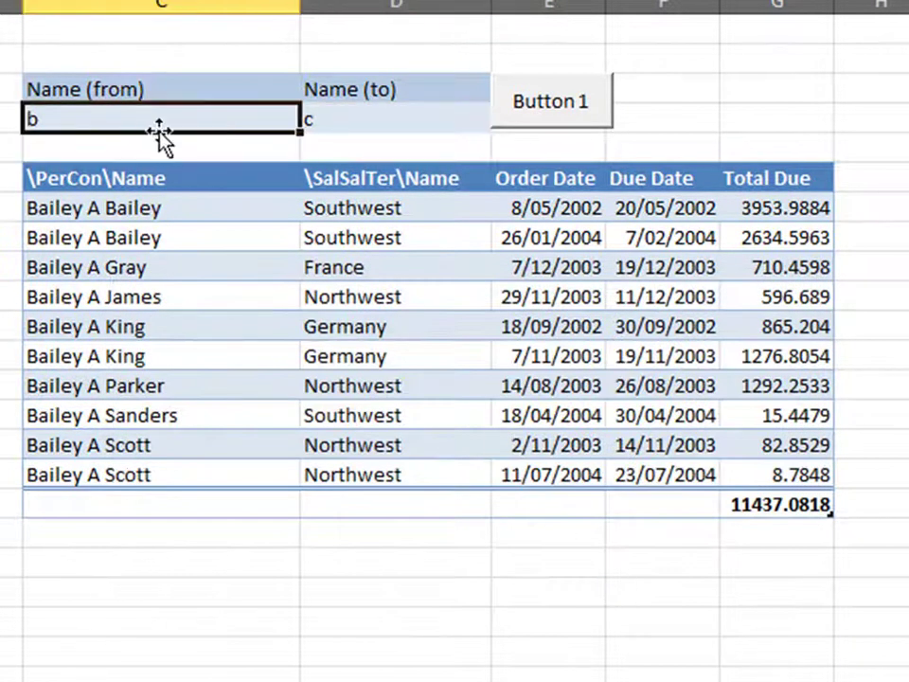
text(a)
click(327, 121)
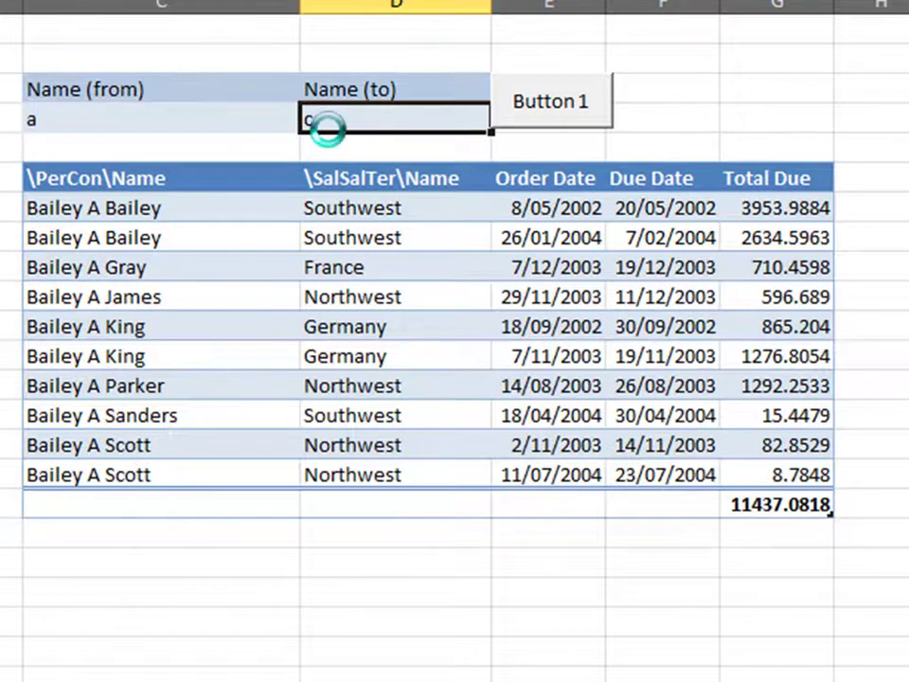
text(b)
click(701, 84)
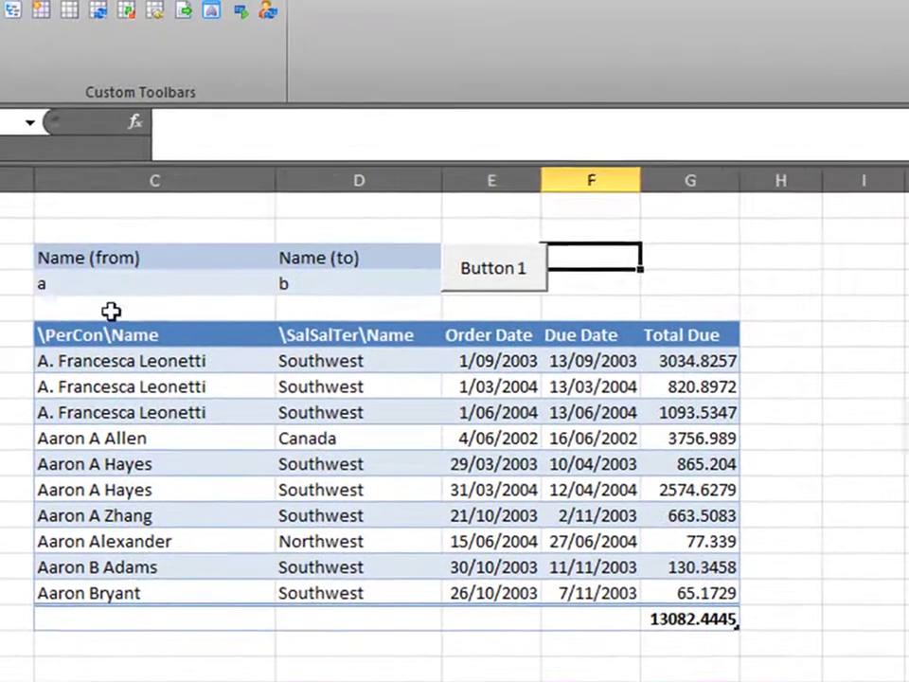
Select the mdTable formula of cell C6 in the formula bar.
click(114, 197)
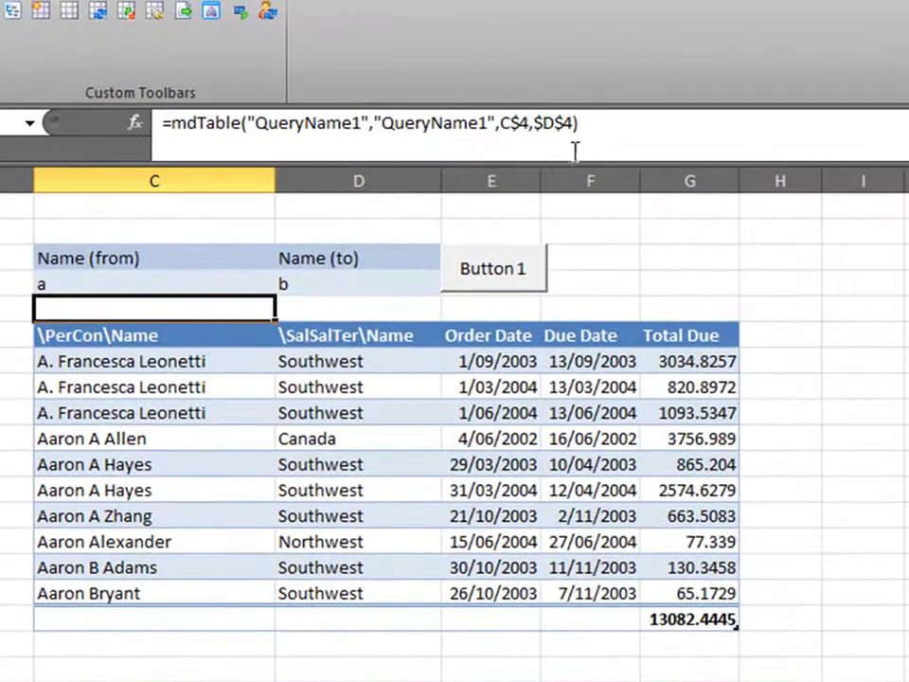
click(583, 122)
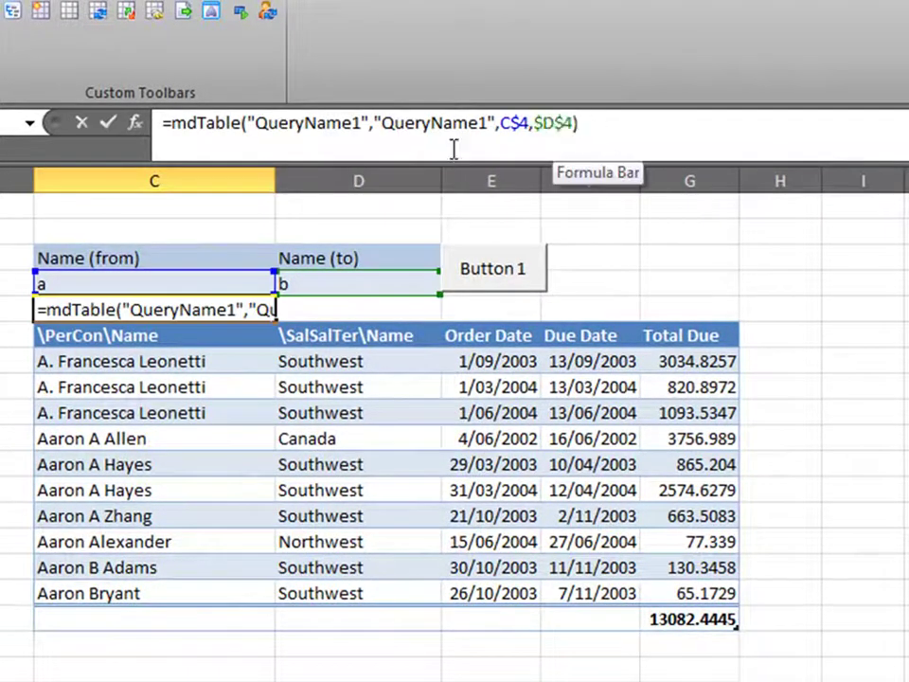
shift+click(240, 122)
shift+click(161, 122)
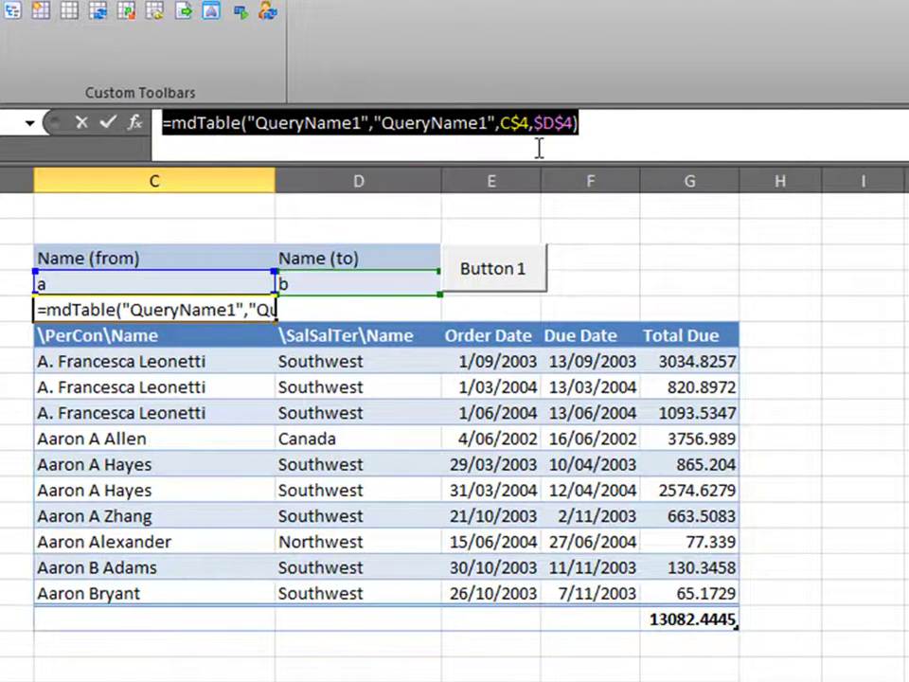
Cut out the mdTable formula and set the name range to b through c.
key(ctrl+x)
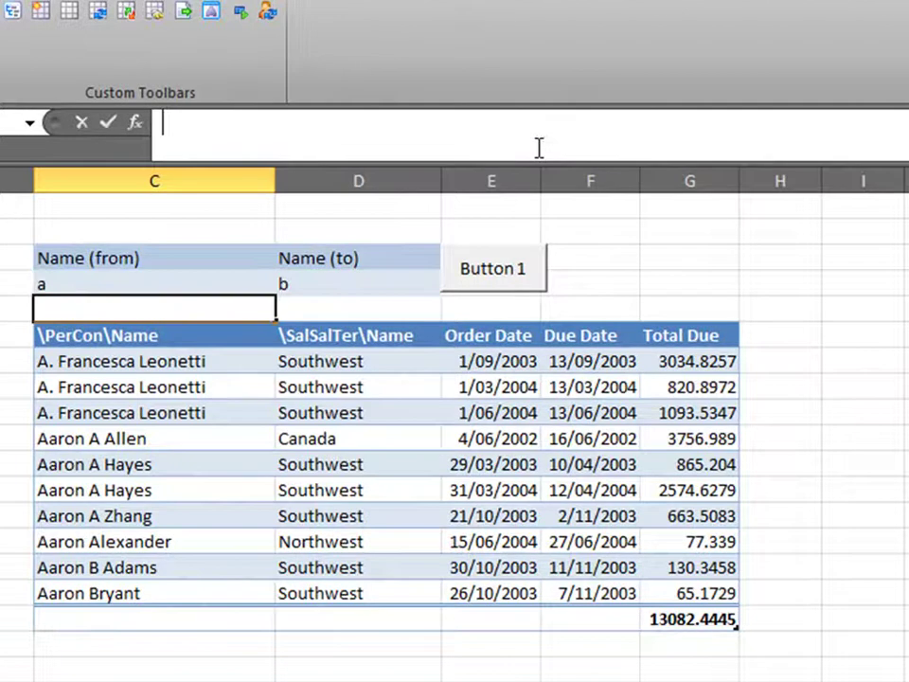
click(572, 264)
click(137, 282)
text(b)
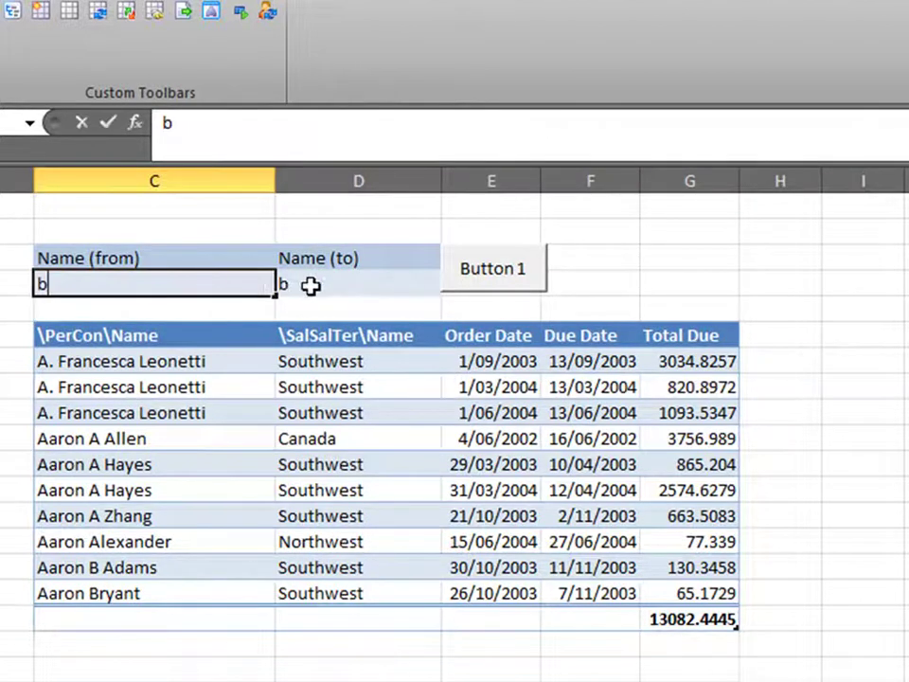
click(311, 286)
text(c)
click(644, 236)
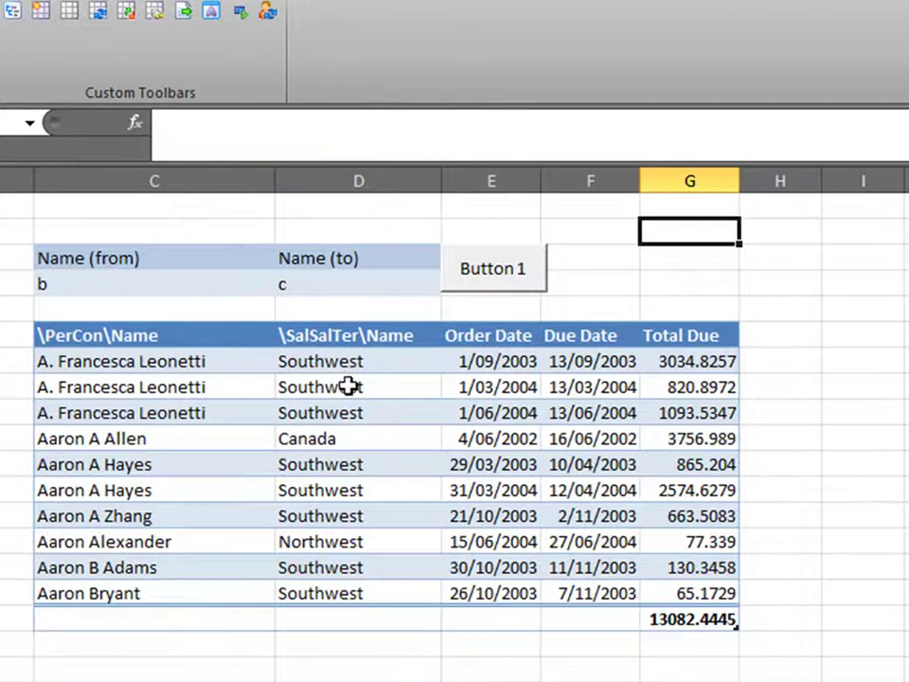
Refresh the table with Button 1, showing Bailey orders totalling 11437.0818.
click(494, 280)
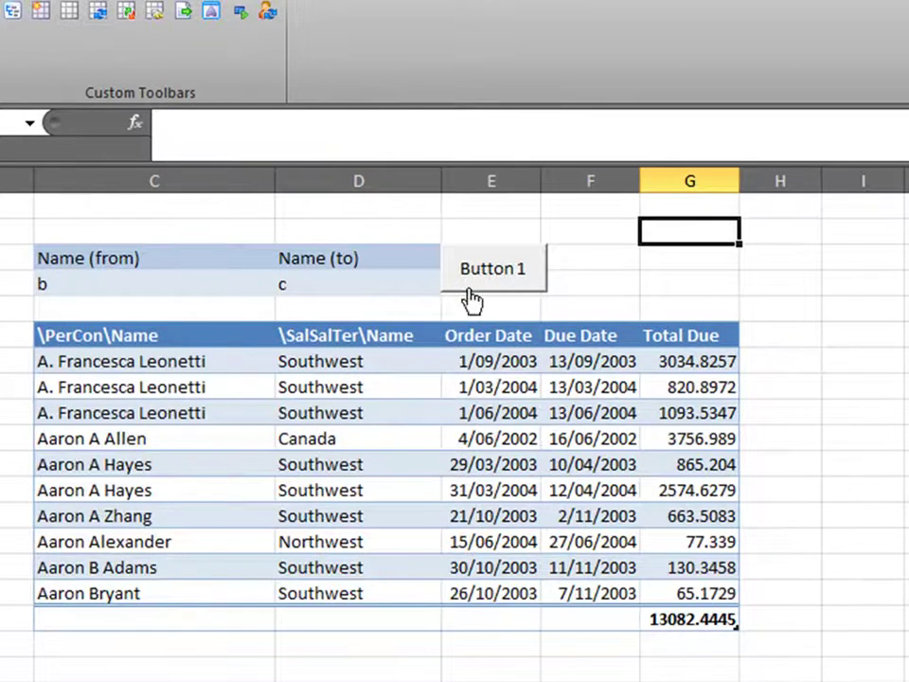
click(497, 278)
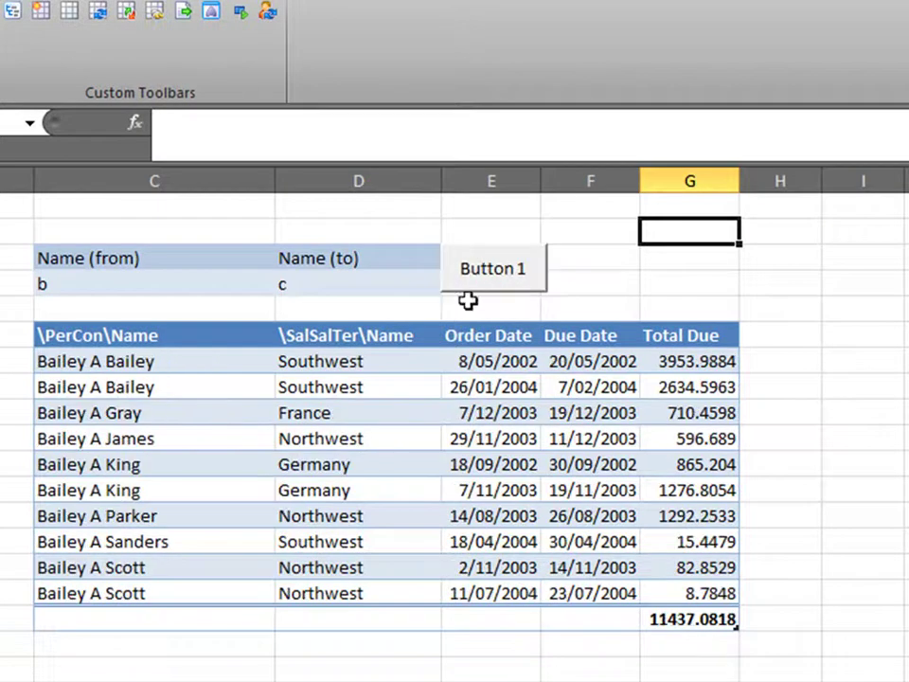
click(602, 255)
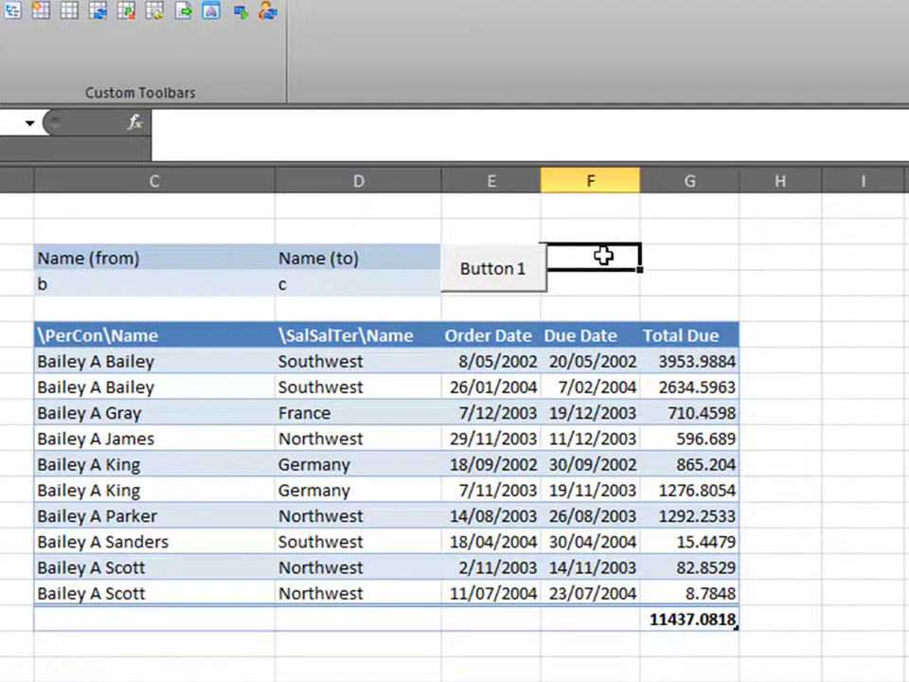
click(600, 282)
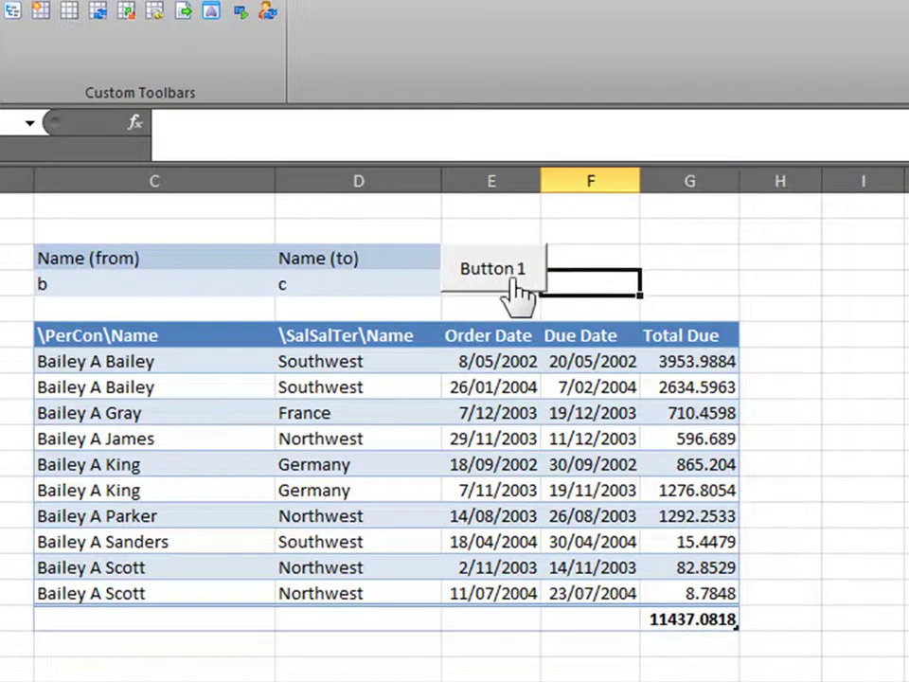
click(594, 264)
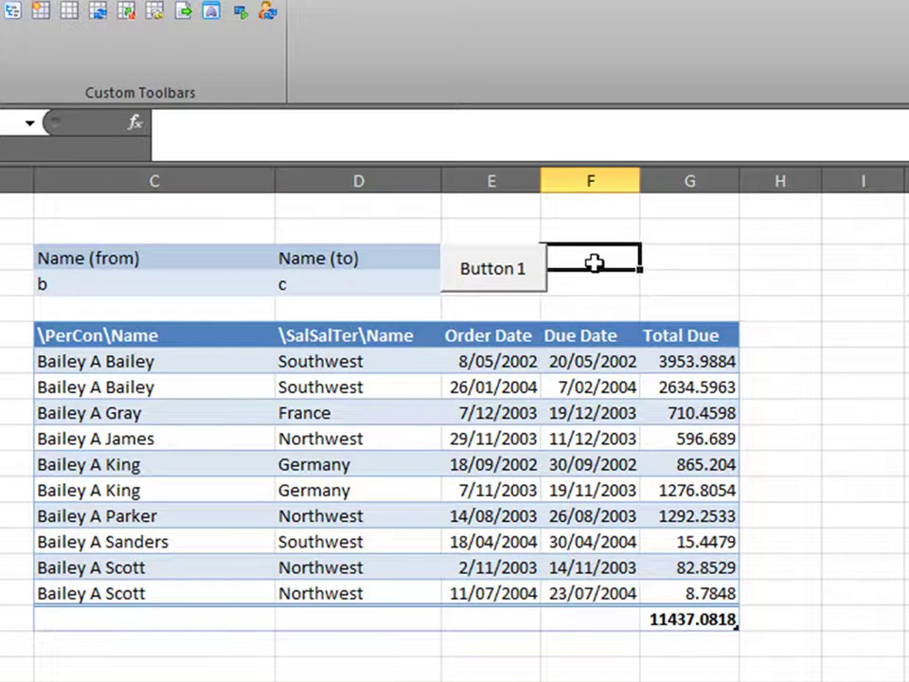
Replace the Button 1 caption with Submit.
right_click(491, 271)
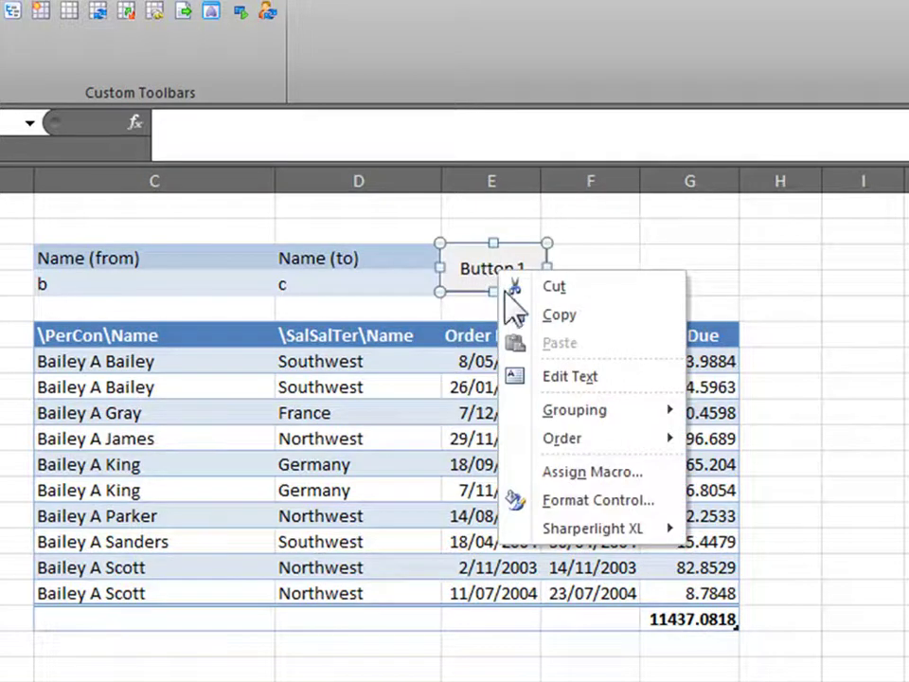
click(580, 376)
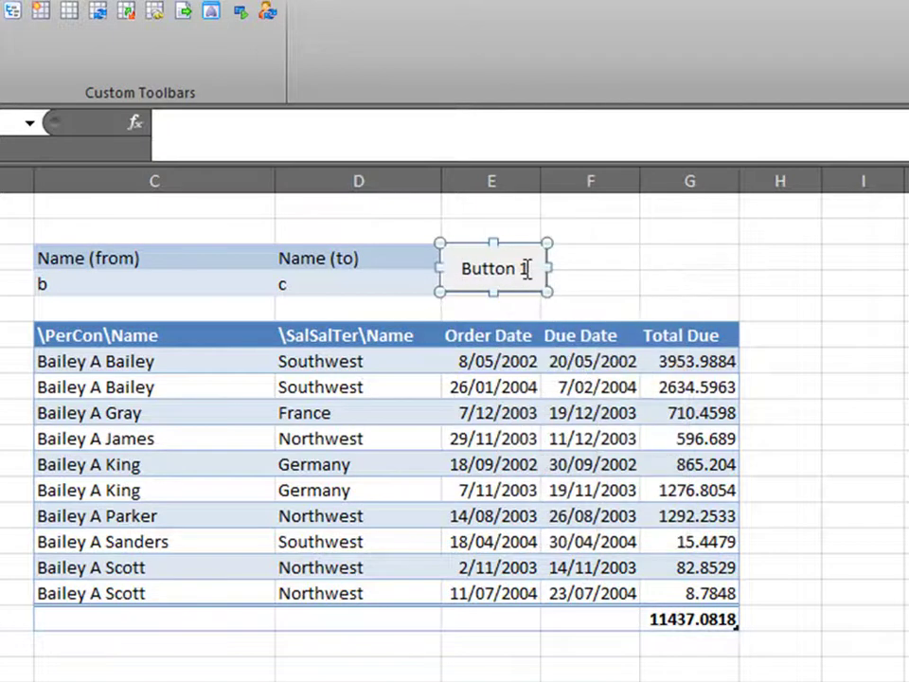
drag(526, 270, 454, 270)
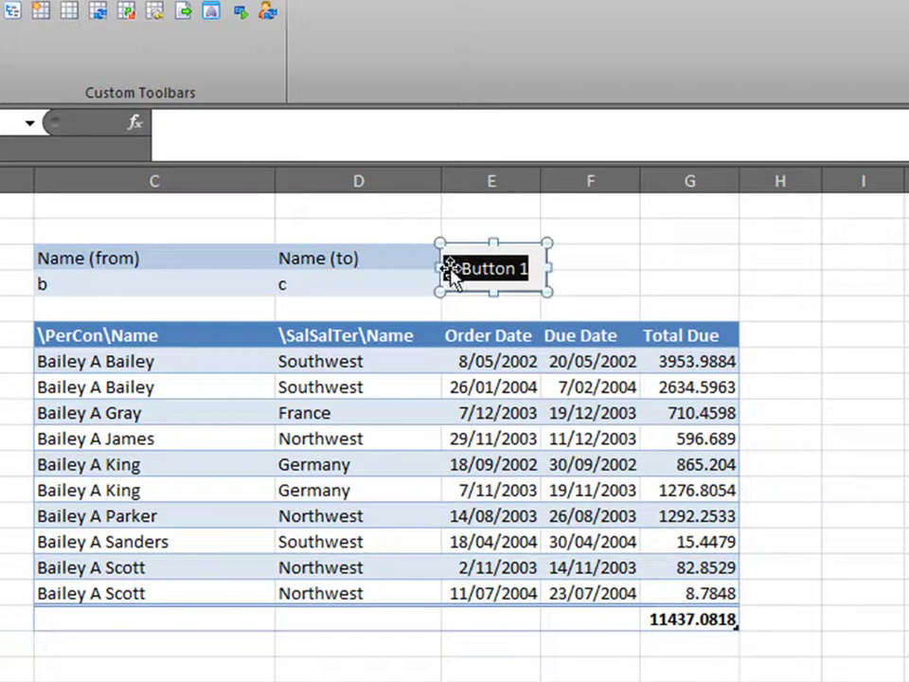
text(Subtmoi)
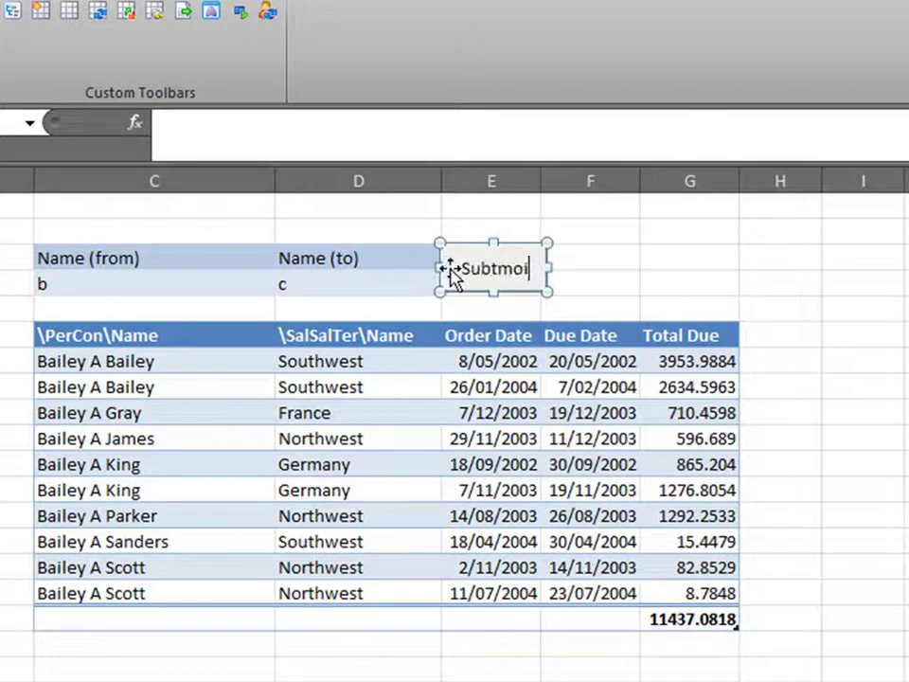
key(BackSpace)
key(BackSpace)
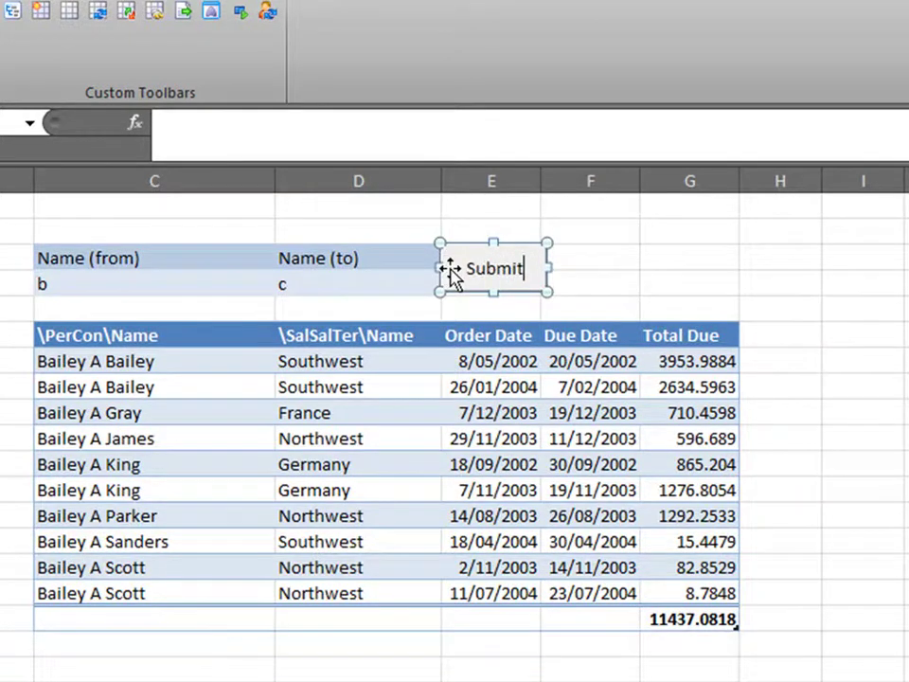
click(611, 254)
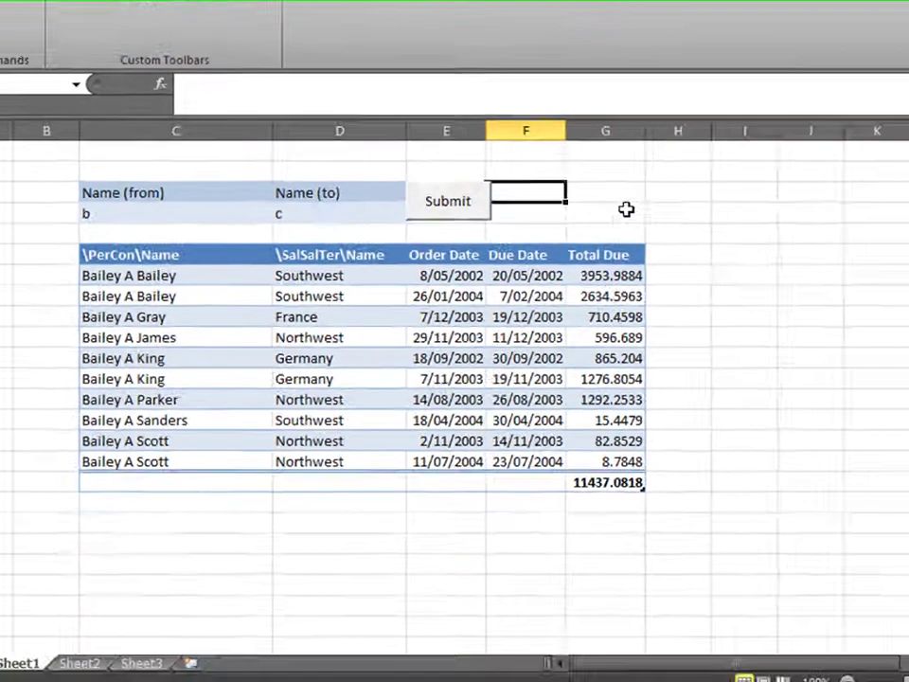
Switch to twobuttons.xlsx and select the \PerCon\Name header in the first table.
click(626, 209)
click(615, 193)
click(507, 193)
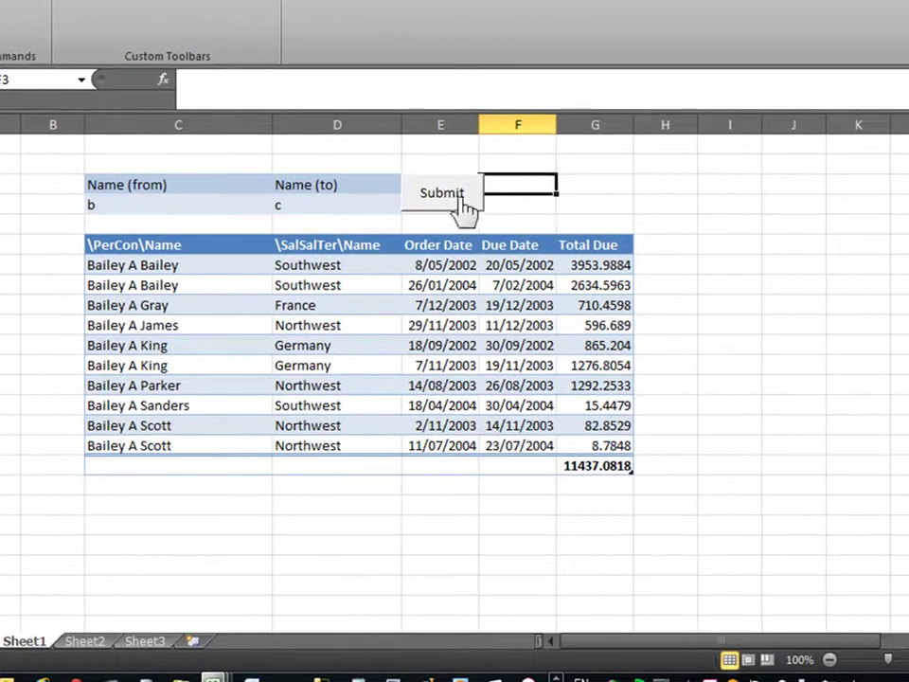
click(625, 593)
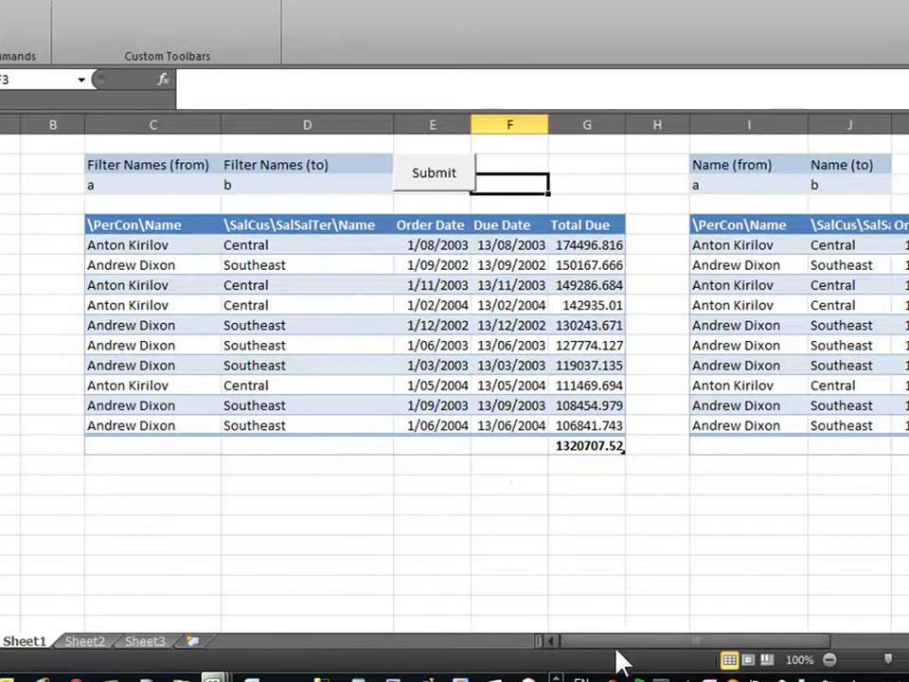
drag(620, 660, 642, 640)
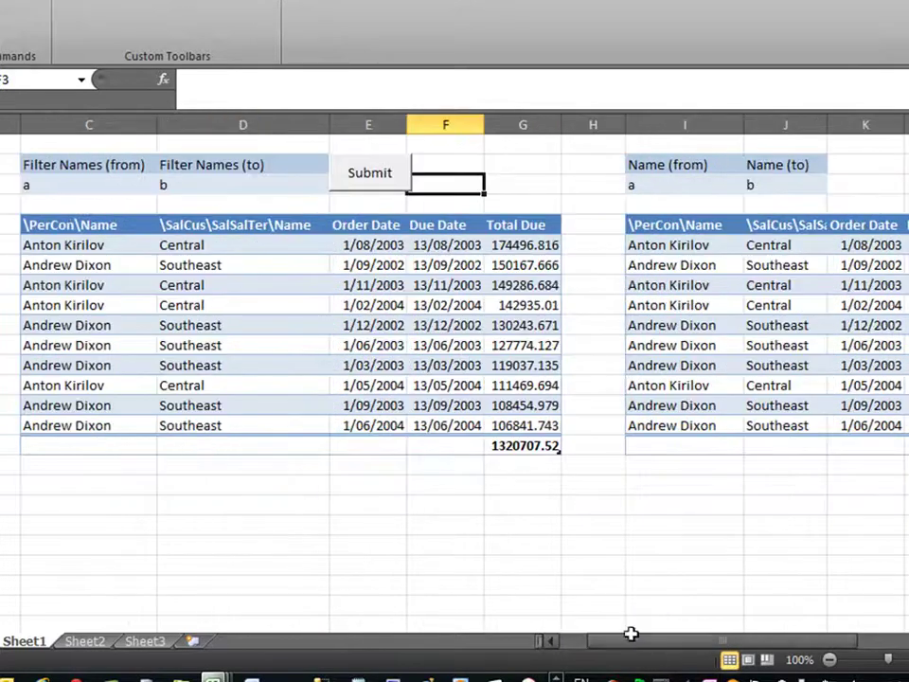
click(112, 228)
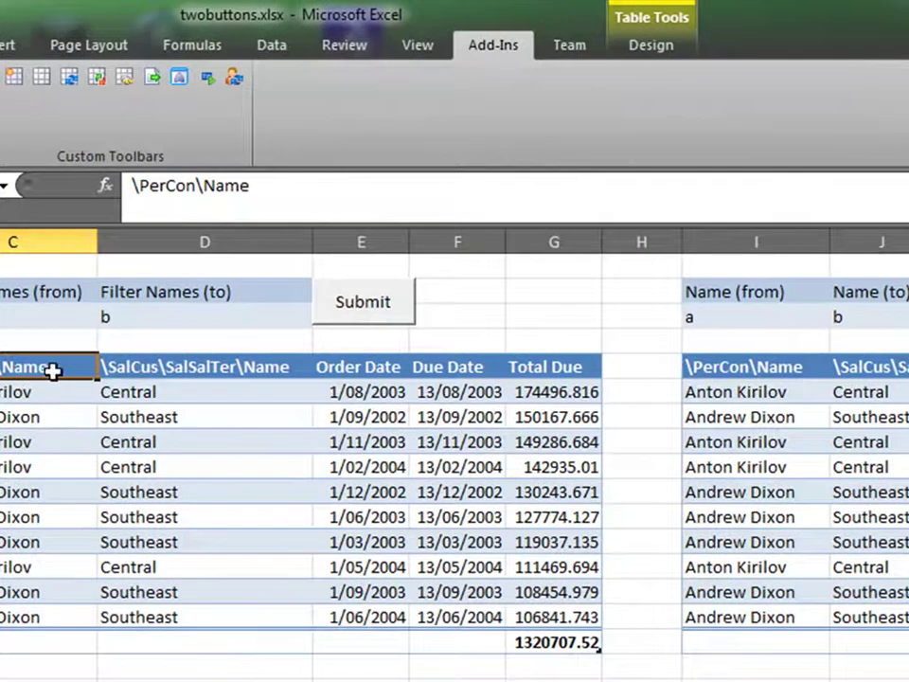
click(651, 45)
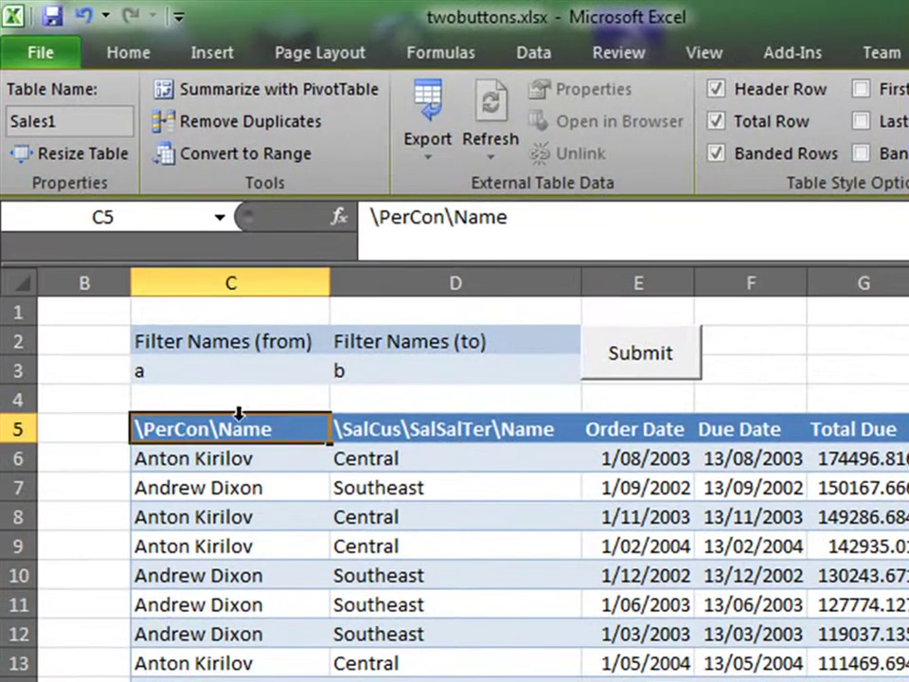
click(80, 123)
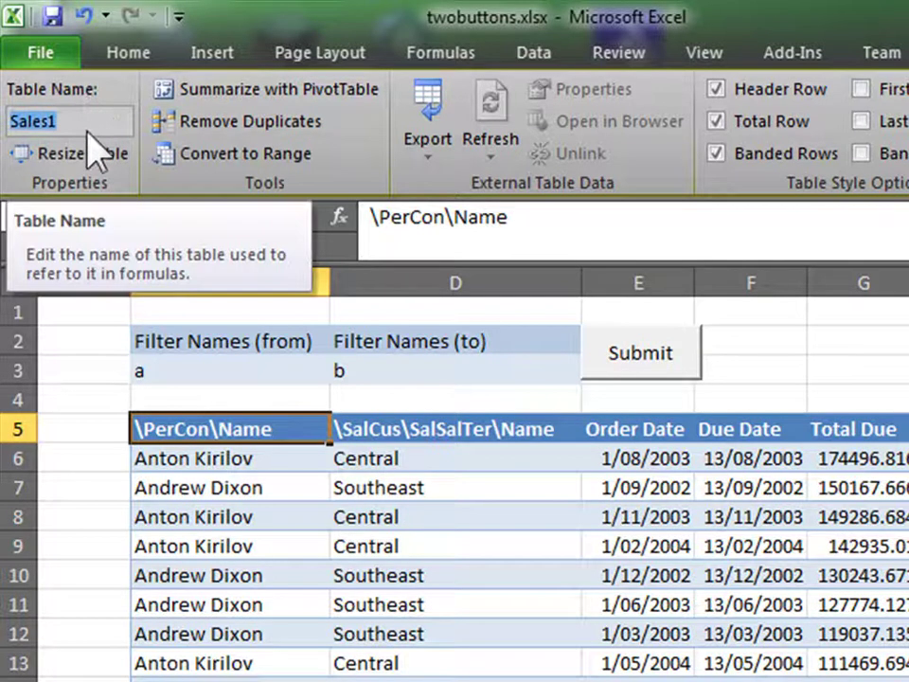
click(776, 388)
scroll(577, 330, right, 2)
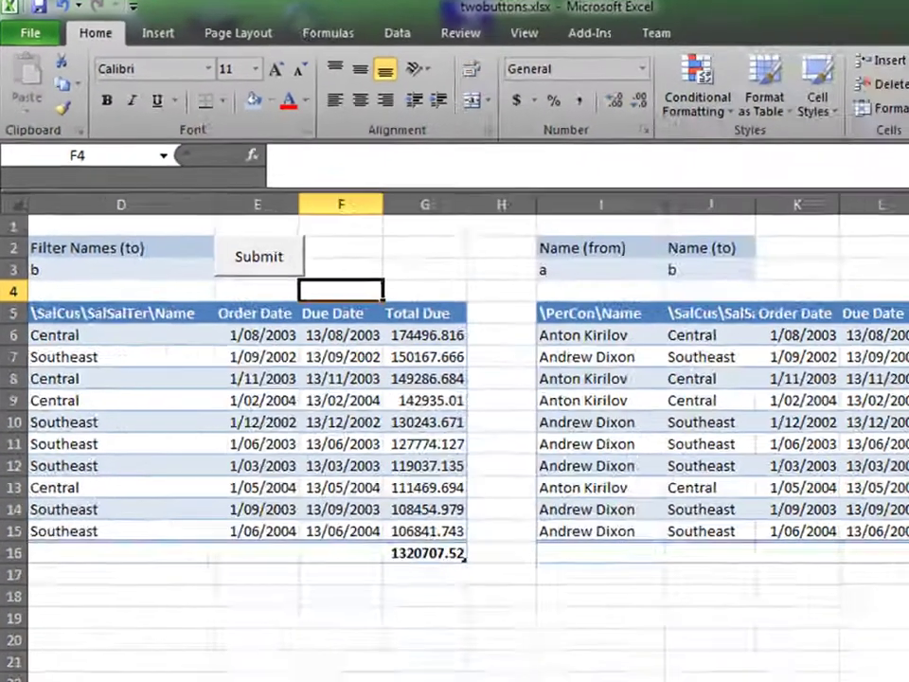
click(587, 308)
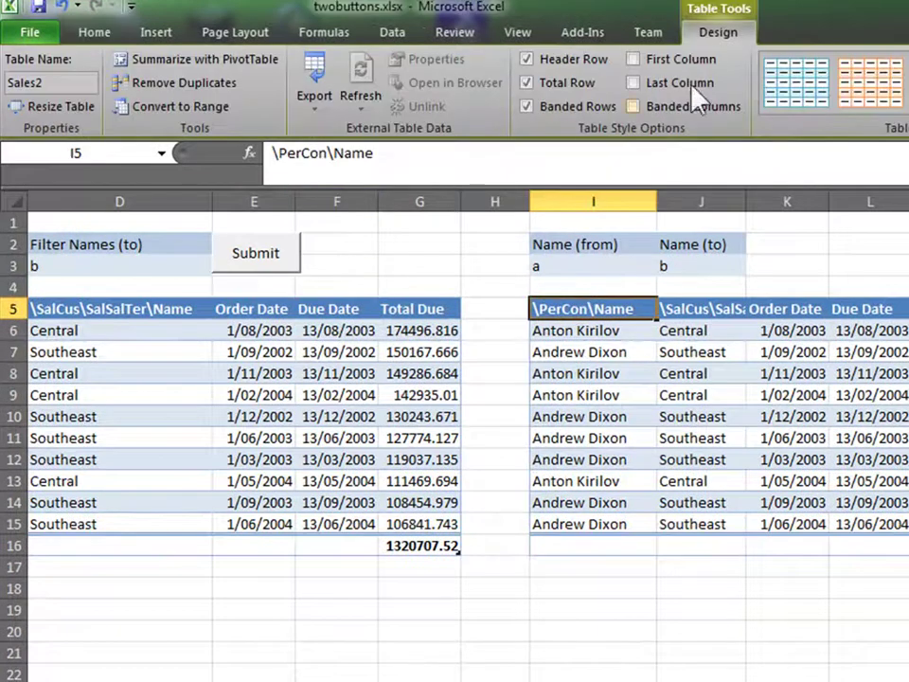
click(68, 85)
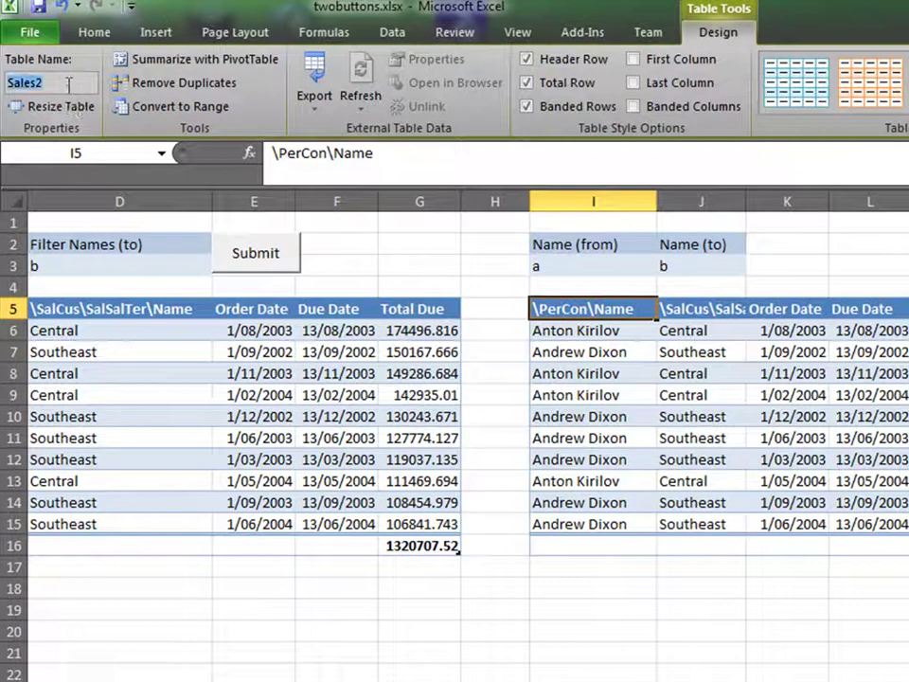
click(517, 308)
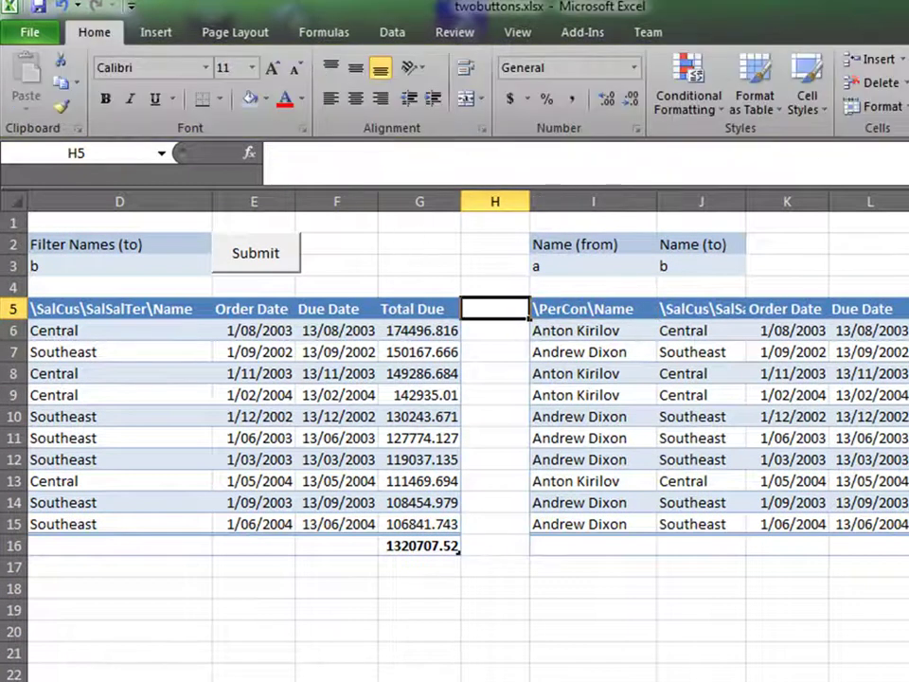
scroll(455, 426, left, 2)
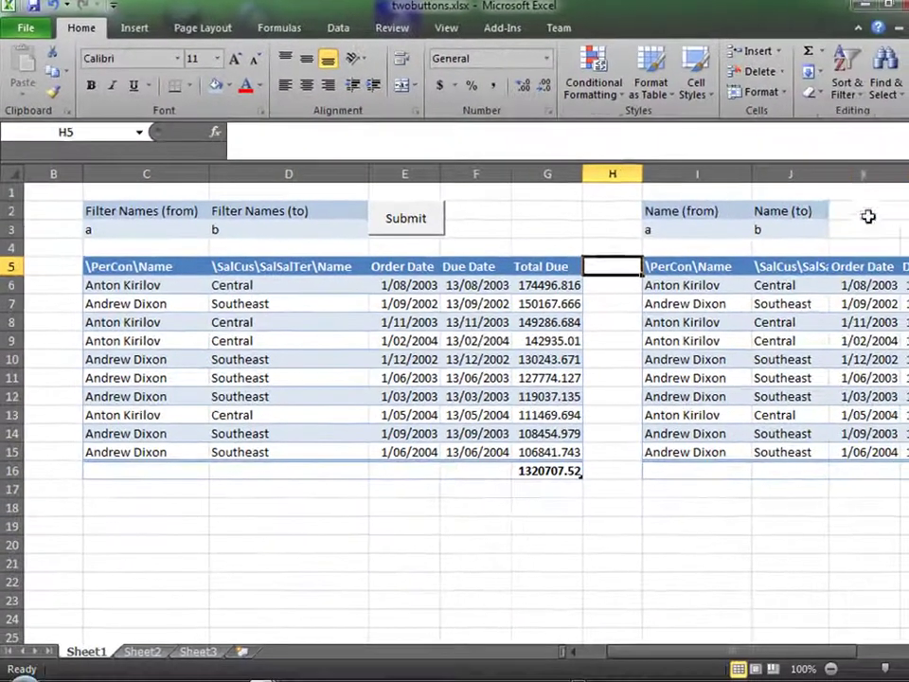
click(867, 216)
drag(639, 663, 689, 663)
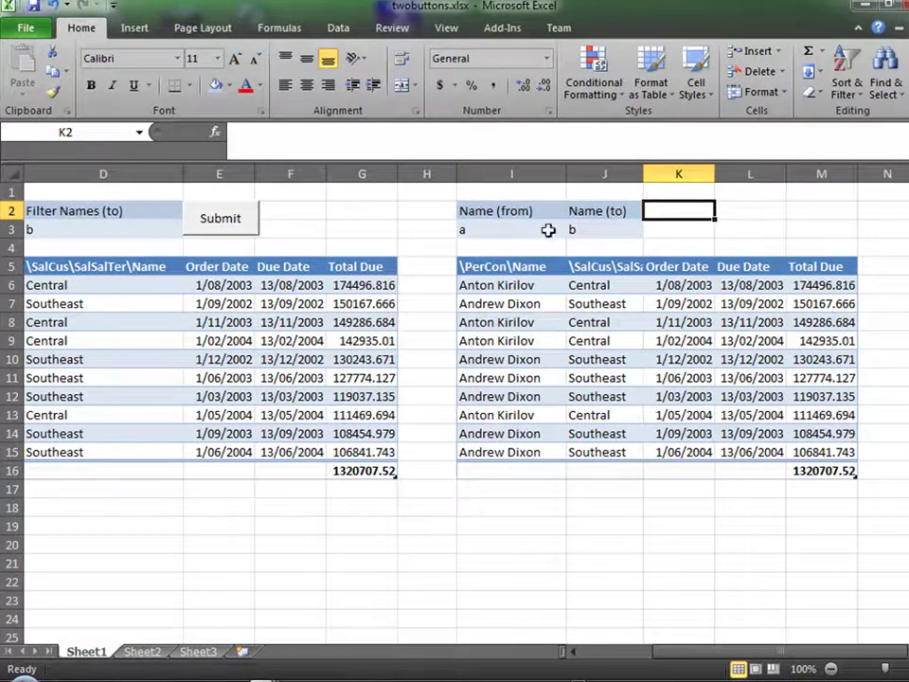
Add Button 2 in Button Table Binding, targeting table Sales2 at $I$4 with parameters =$I$3 and =$J$3.
click(500, 29)
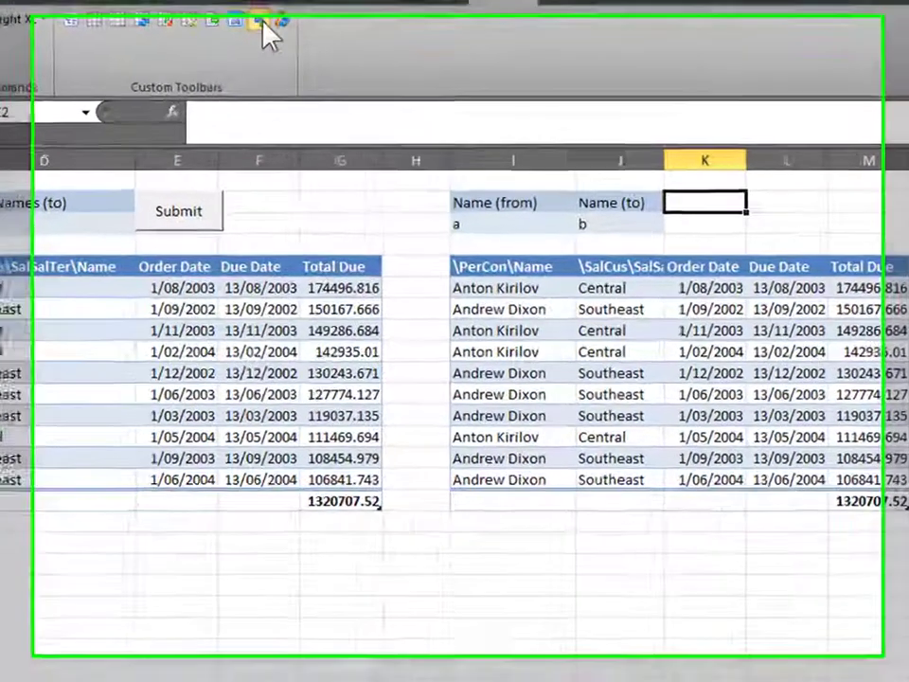
click(262, 23)
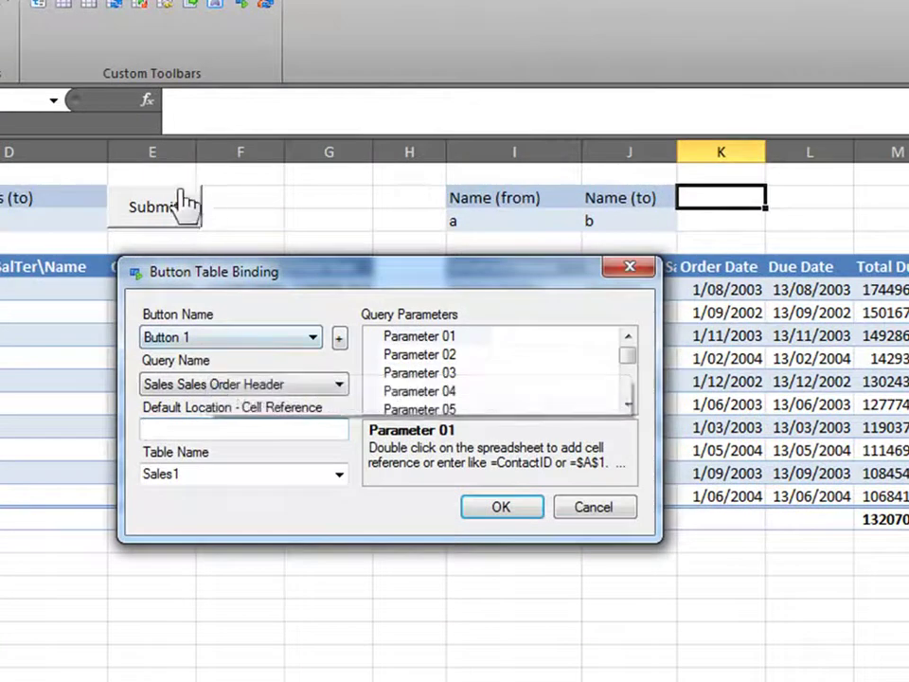
click(339, 338)
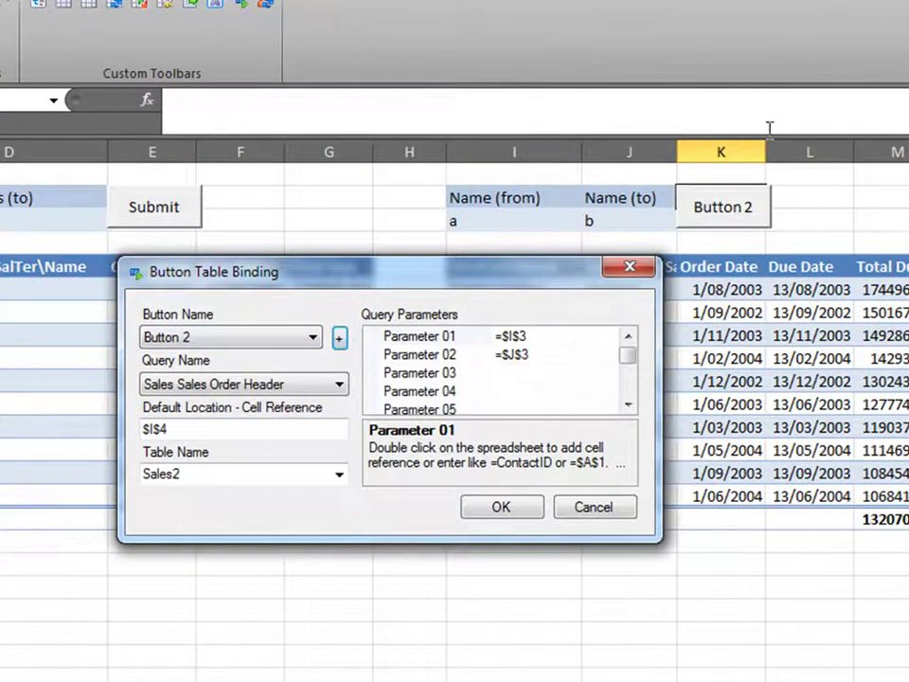
drag(379, 277, 378, 338)
click(338, 444)
click(333, 442)
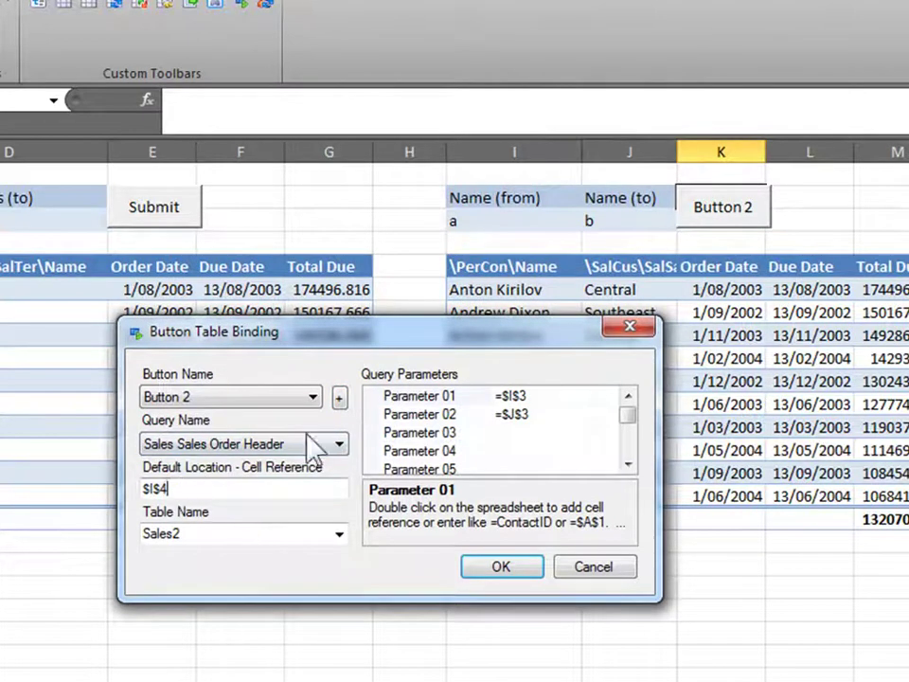
click(488, 244)
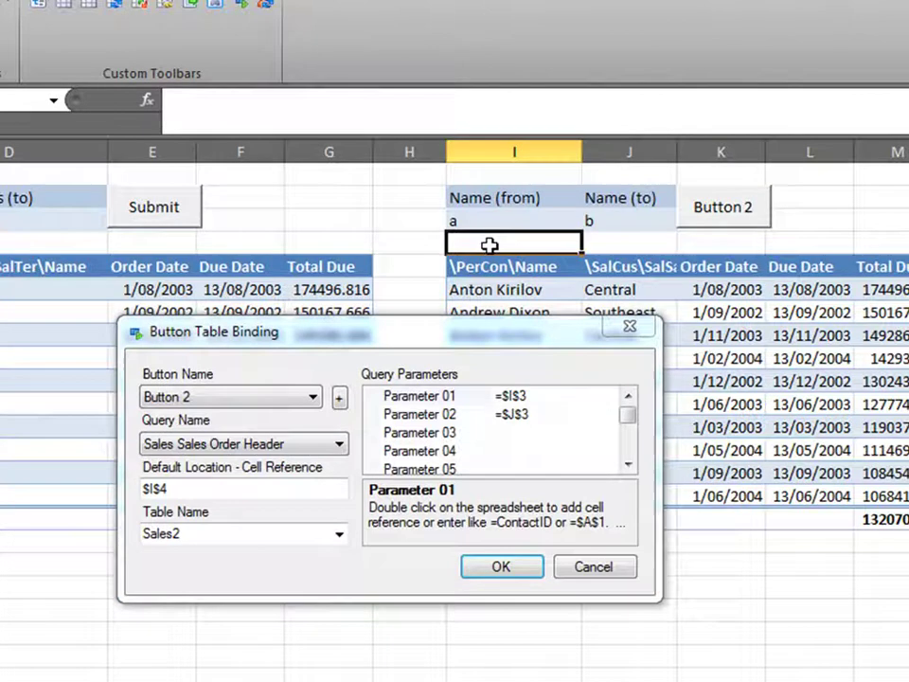
click(339, 534)
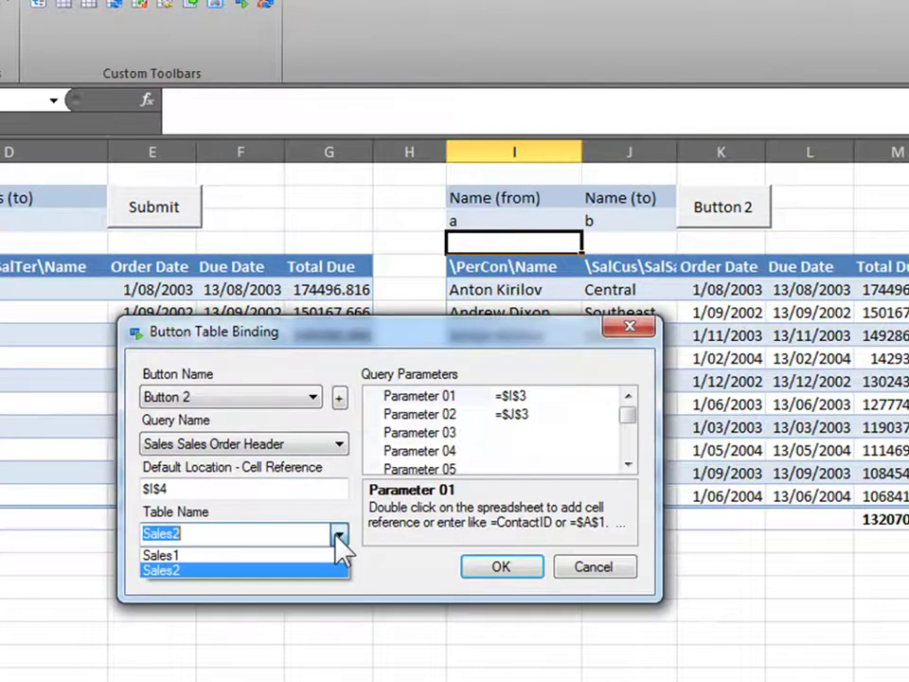
click(339, 534)
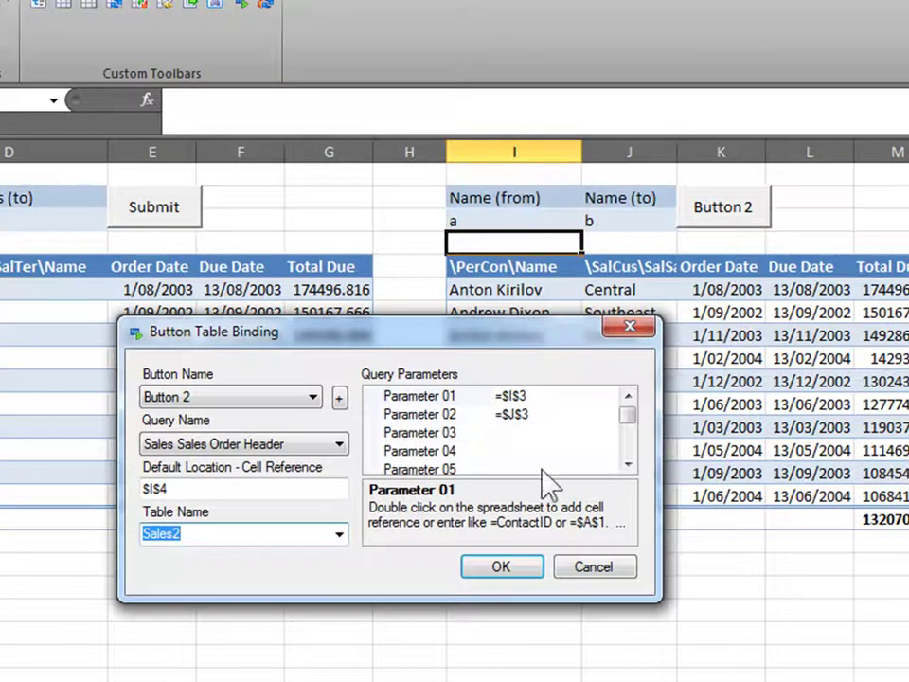
Confirm Button 2's binding, then refresh the second table for names b to c.
click(515, 569)
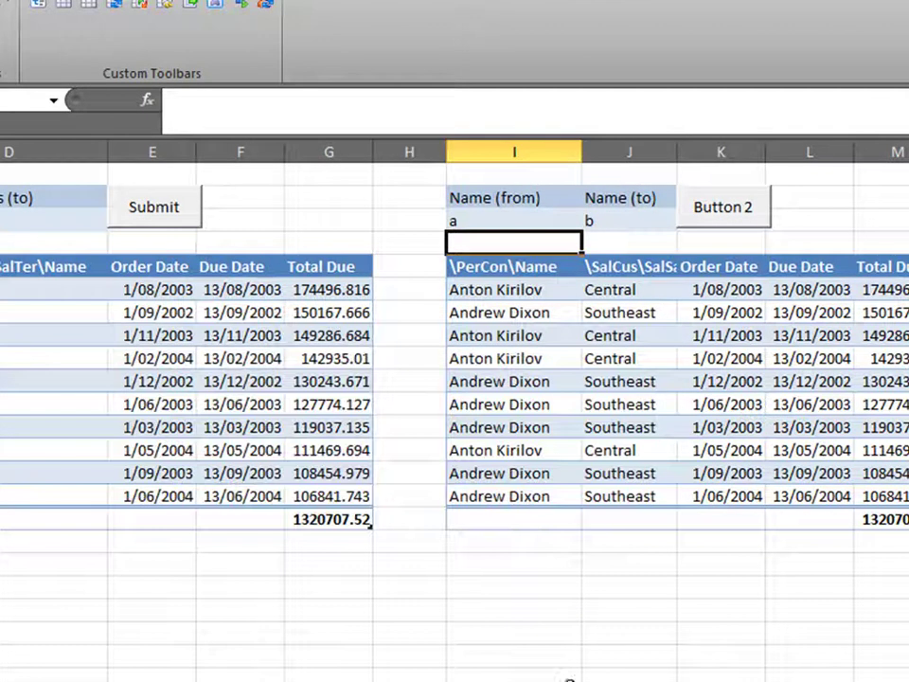
click(479, 222)
text(b)
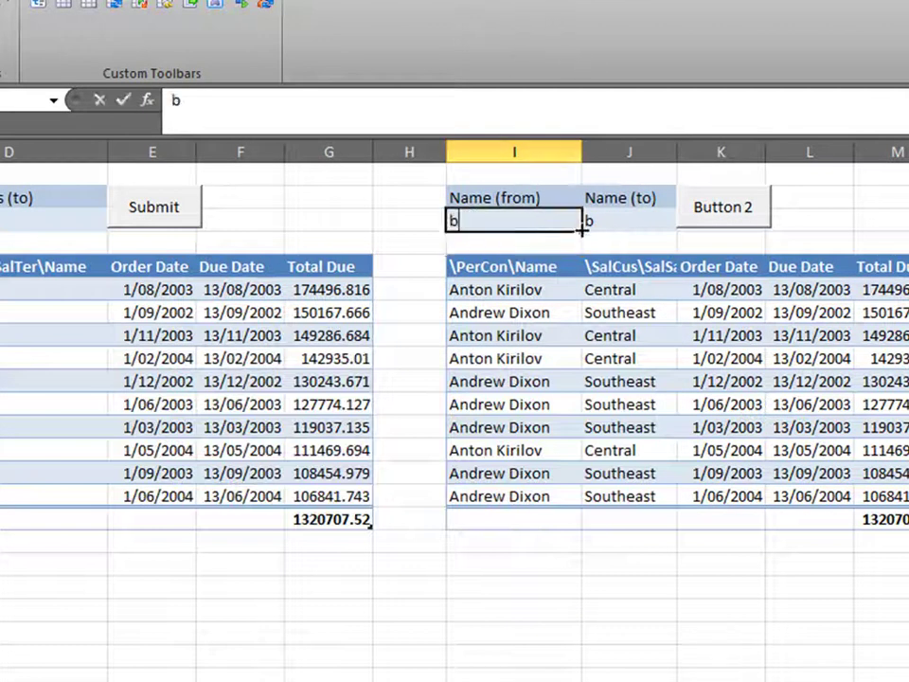
click(611, 227)
text(c)
click(721, 208)
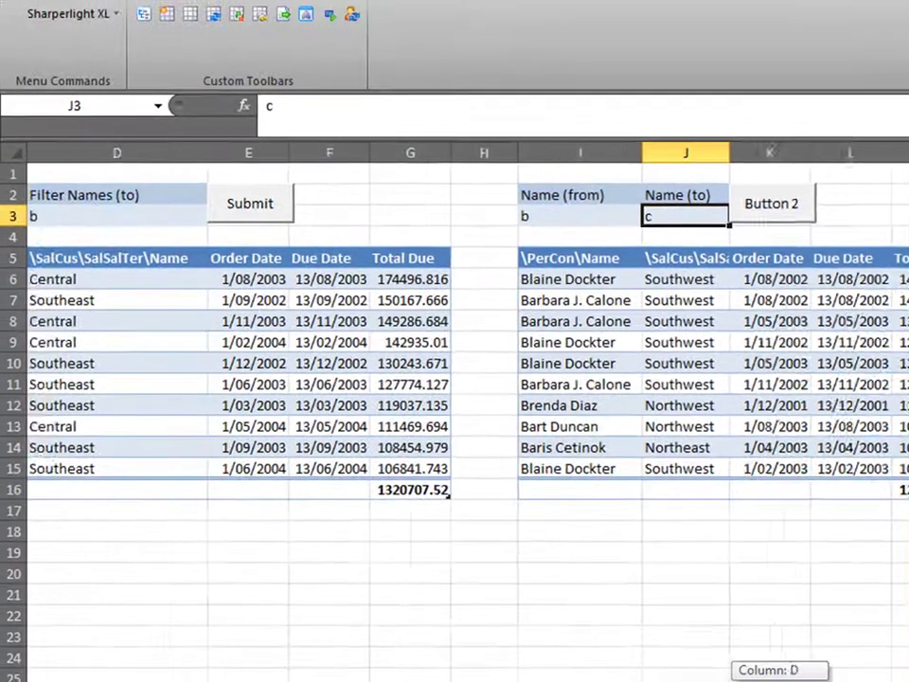
drag(750, 678, 744, 678)
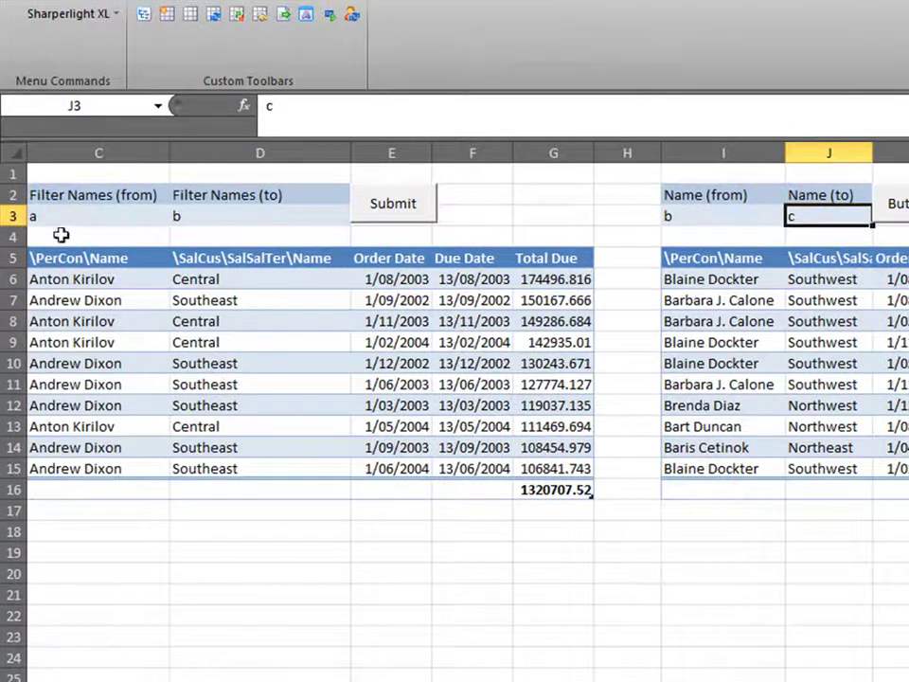
Enter d in C3 and e in D3, then refresh the first table with Submit.
click(108, 222)
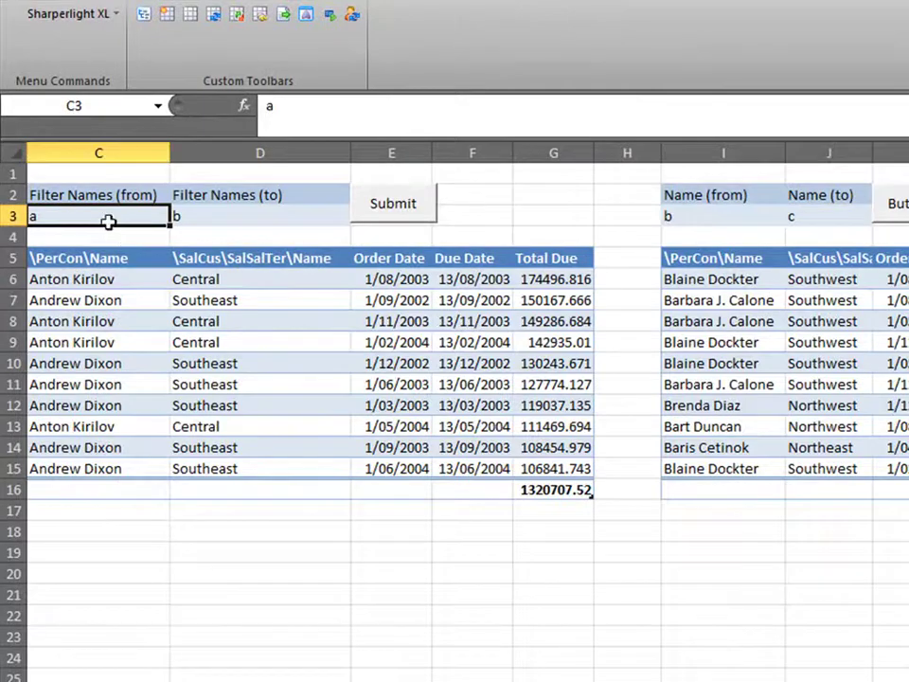
text(b)
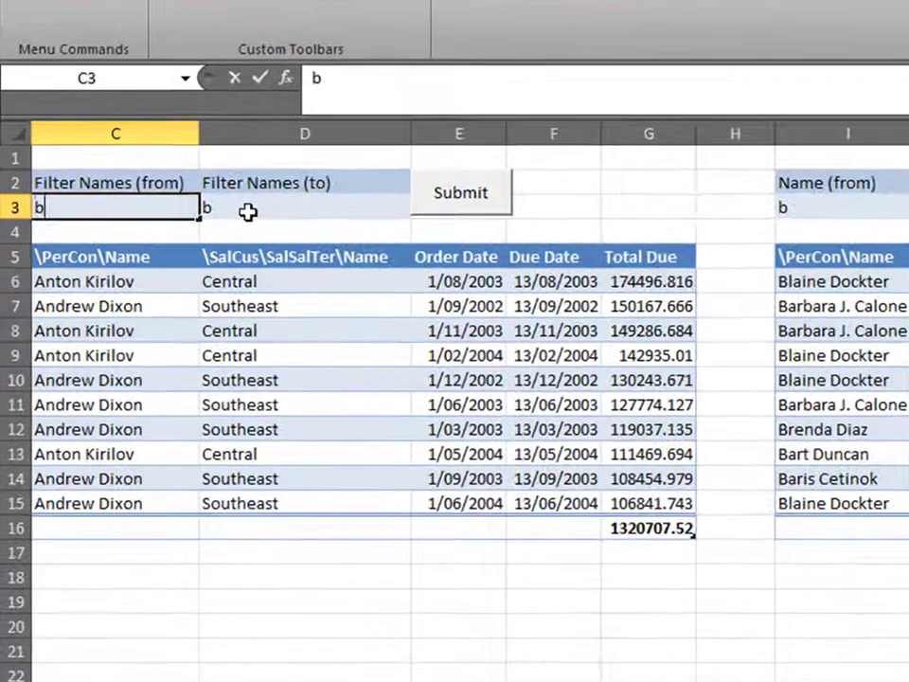
key(BackSpace)
text(d)
click(256, 213)
text(e)
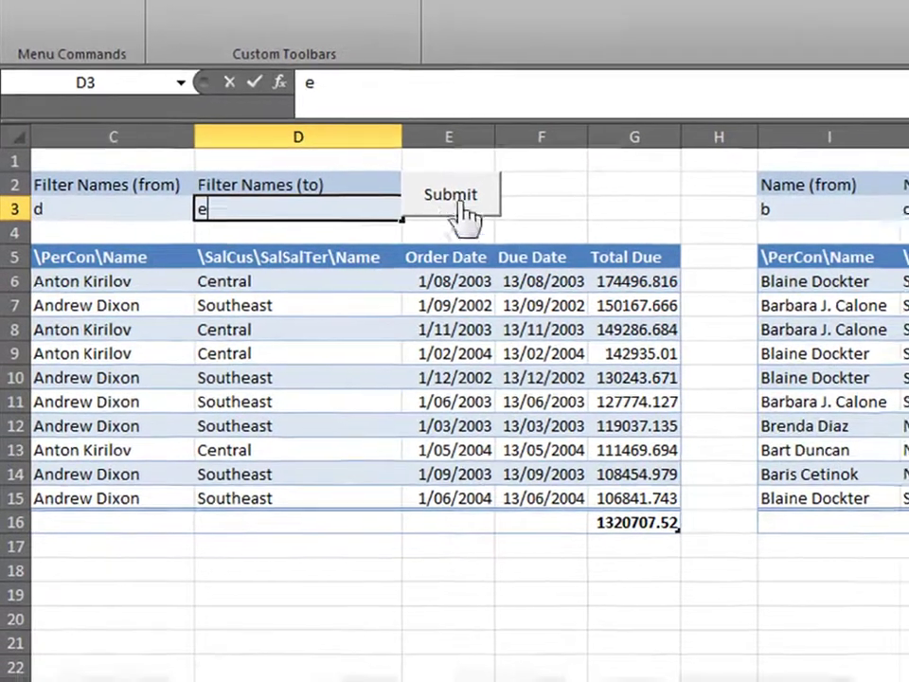
click(465, 198)
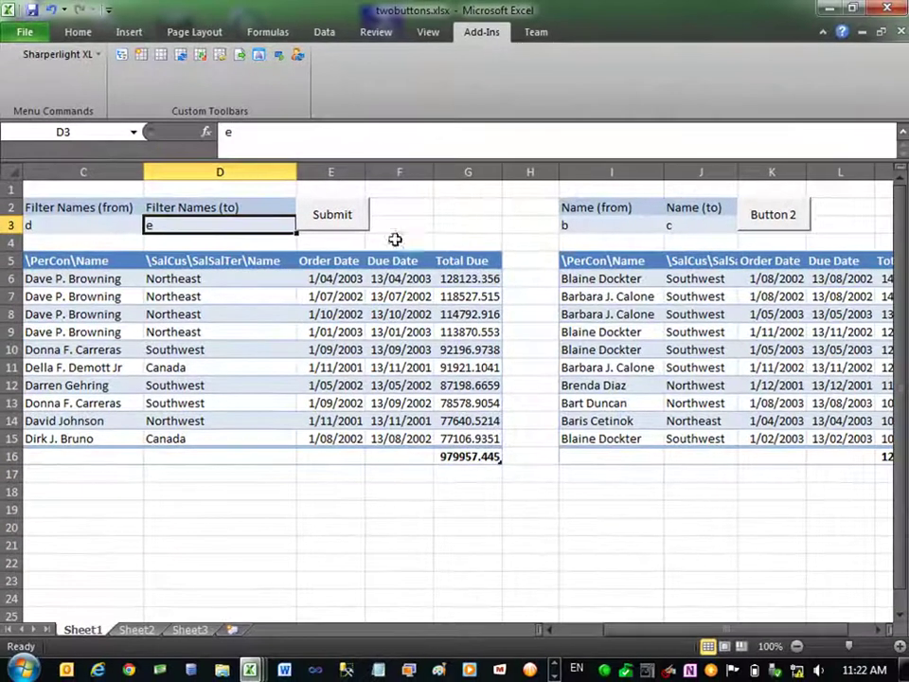